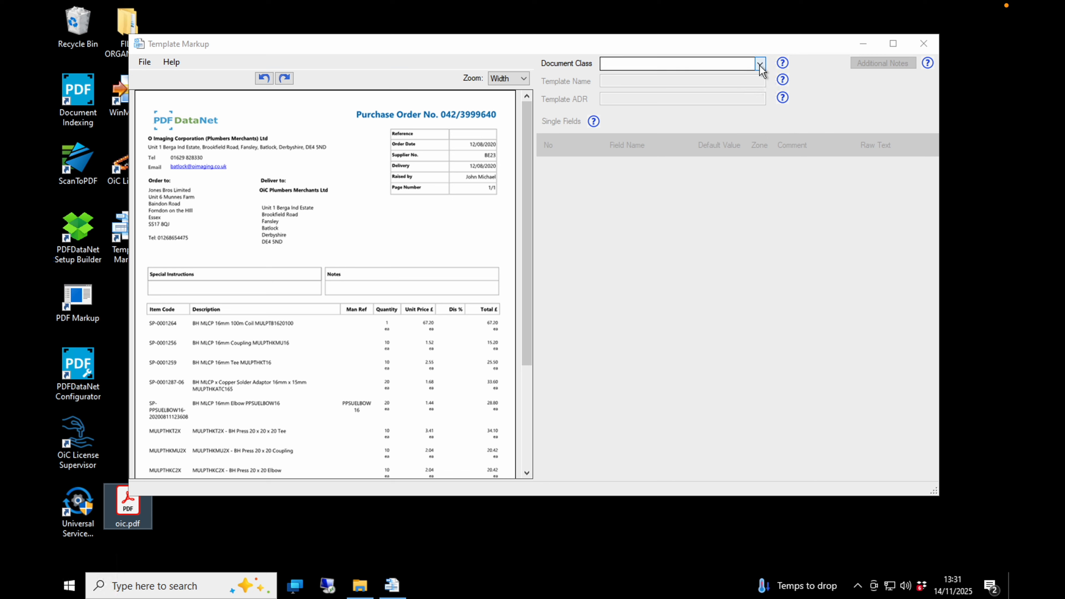
# - Set the document class to PDFDataNet Documentation and name the template PDN Test
pyautogui.click(654, 74)
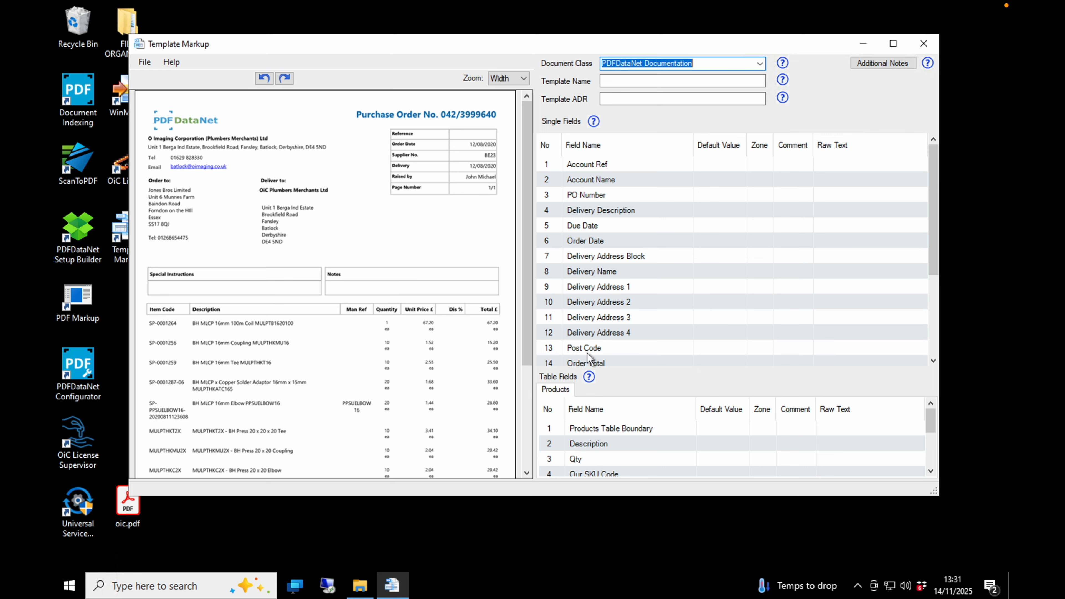
pyautogui.press('Tab')
pyautogui.write('PD')
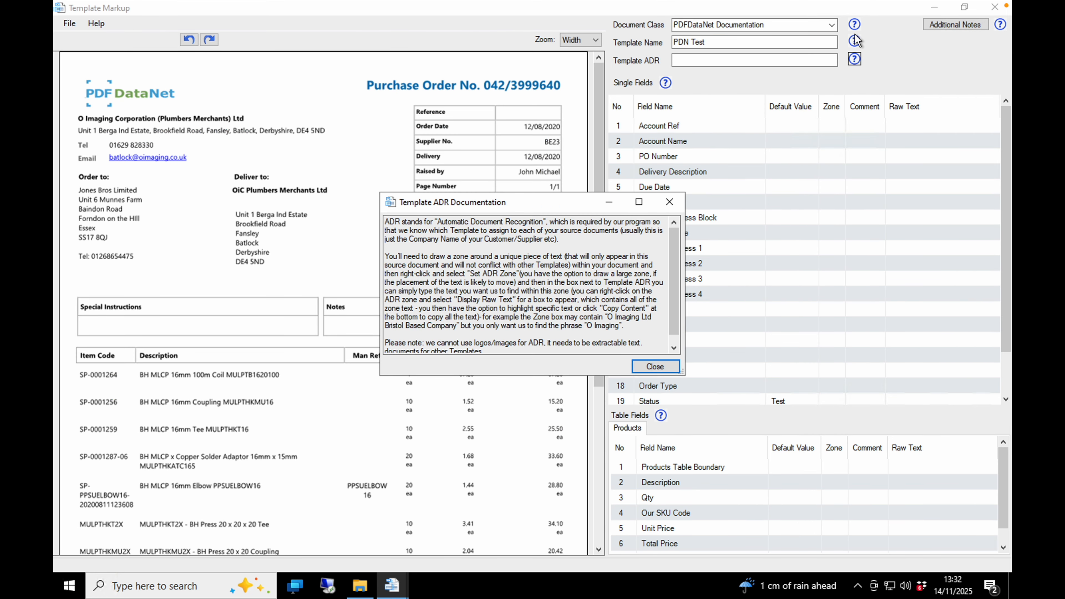
# - Read through the Template ADR documentation and close it
pyautogui.scroll(-1, 591, 296)
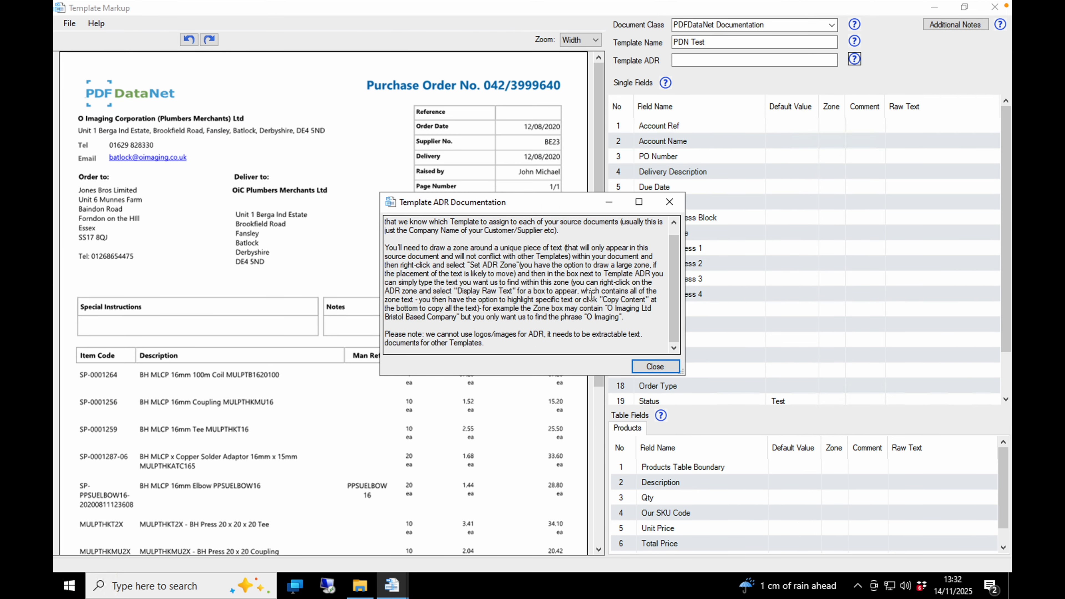
pyautogui.scroll(1, 559, 252)
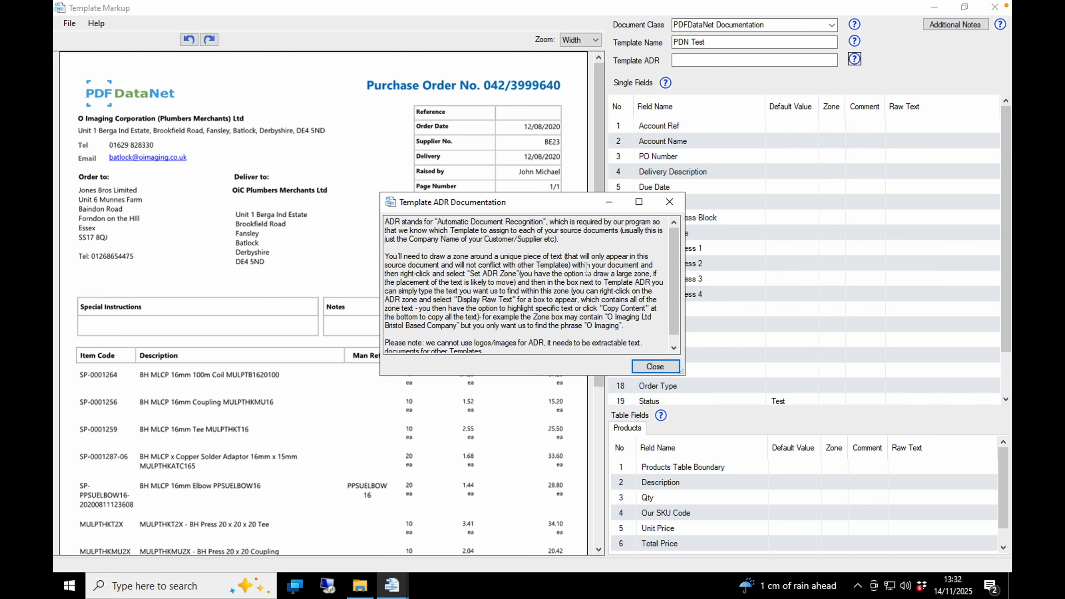
pyautogui.click(670, 202)
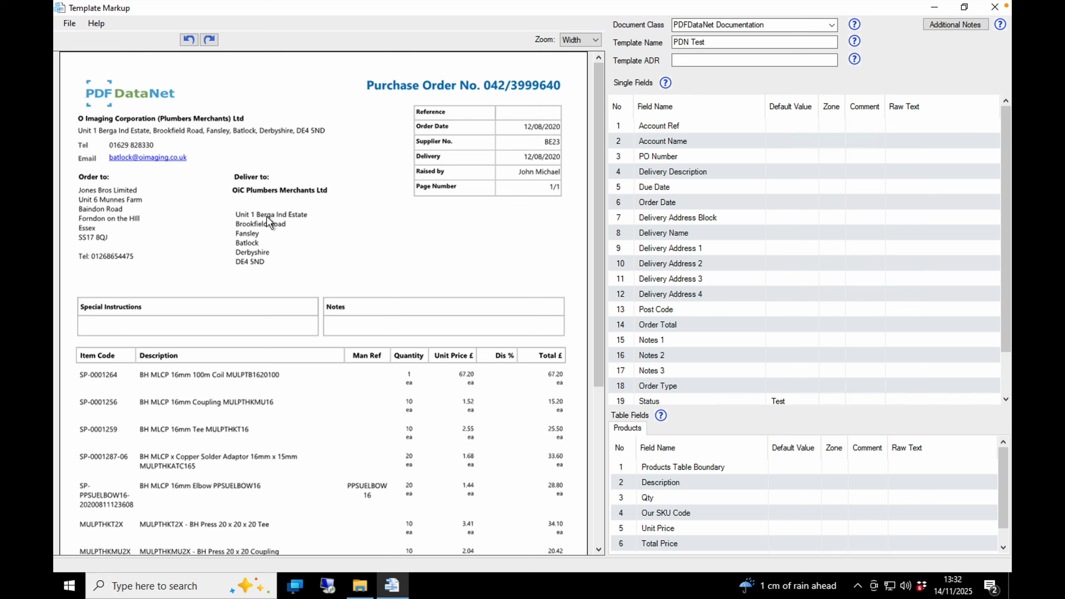
# - Draw a zone around the words "O Imaging Corporation" in the purchase order header and make it the ADR zone
pyautogui.moveTo(72, 113); pyautogui.dragTo(156, 125)
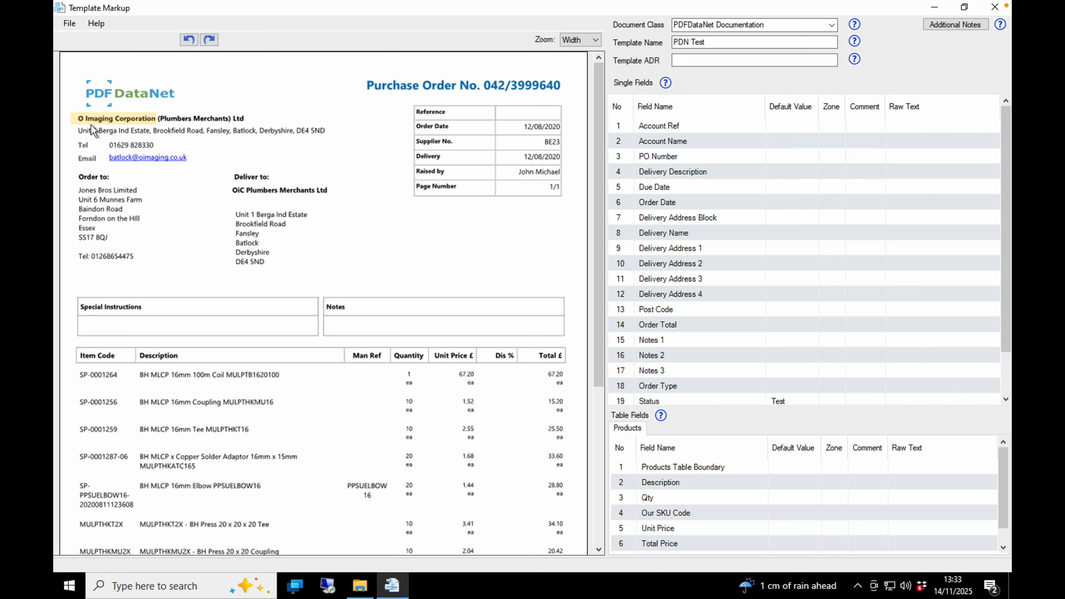
pyautogui.rightClick(141, 103)
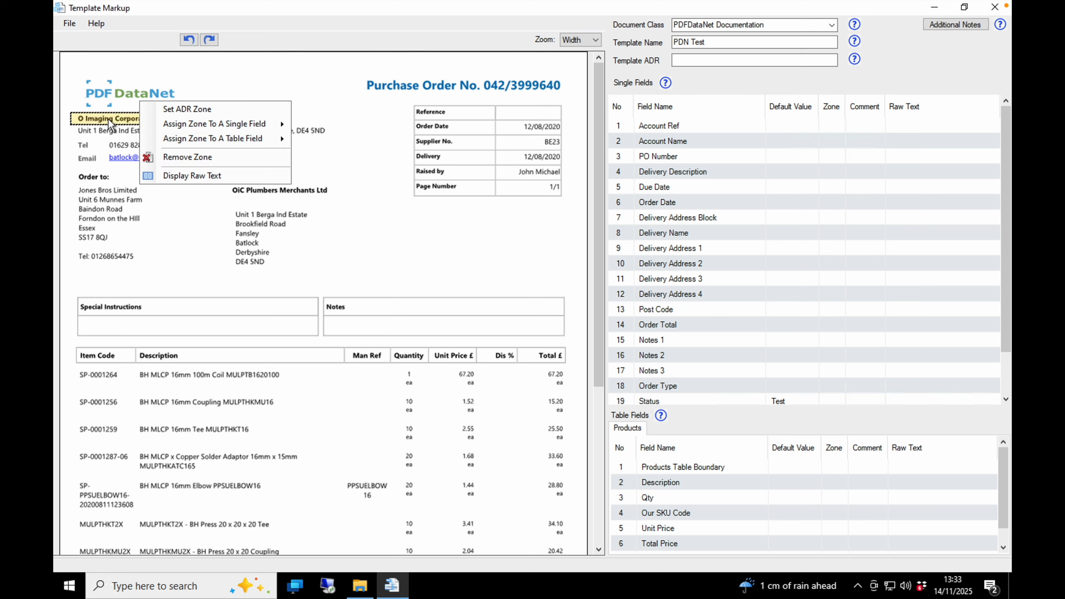
pyautogui.moveTo(251, 145)
pyautogui.click(173, 110)
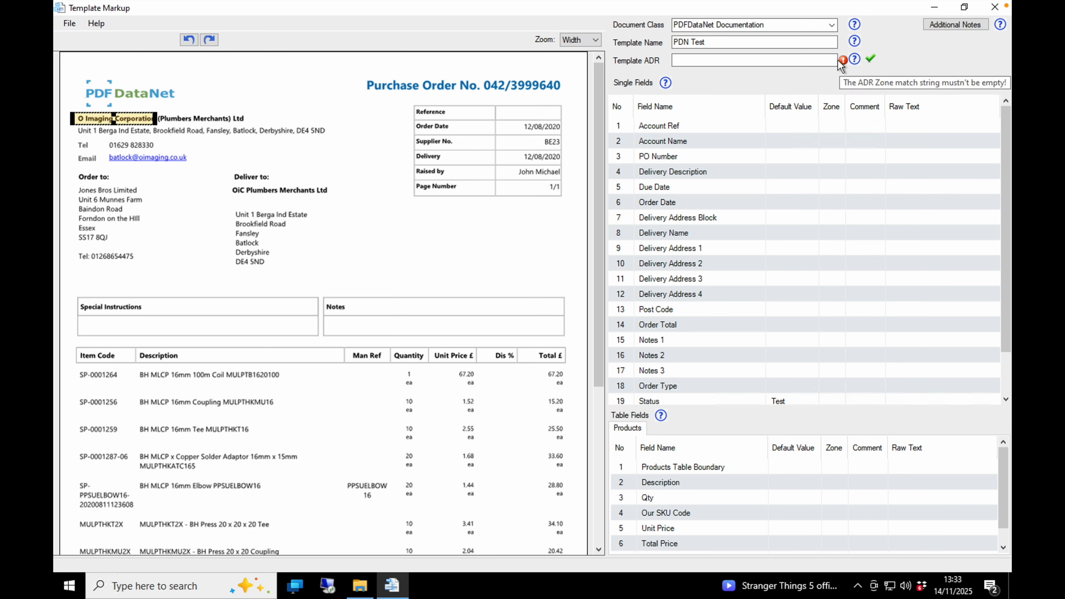
# - Enlarge the ADR zone to cover the logo and company header, and set the template ADR text to "O Imaging Corporation"
pyautogui.click(871, 62)
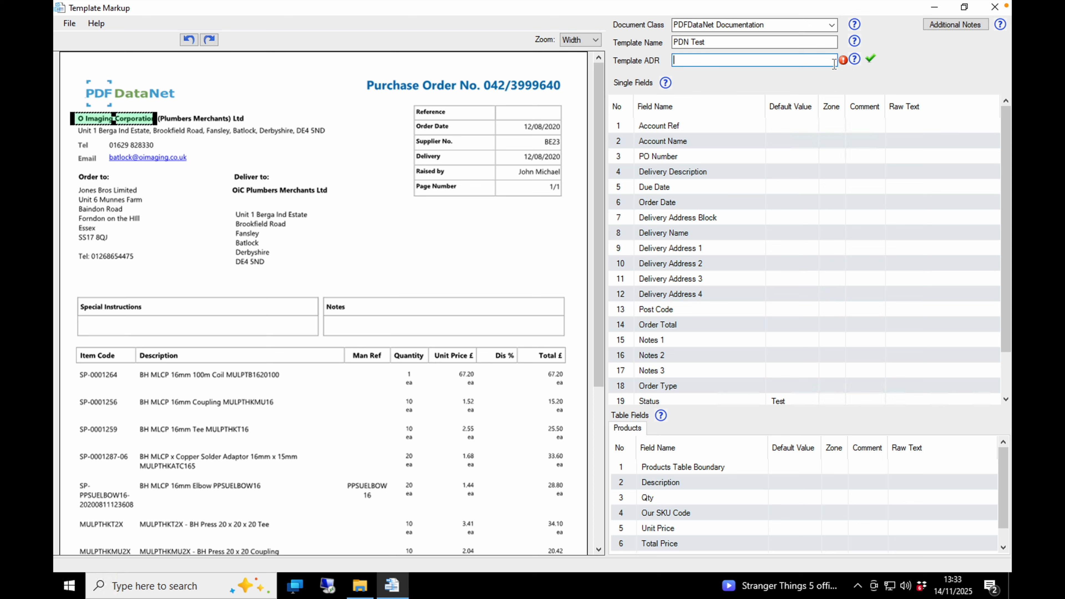
pyautogui.moveTo(156, 113); pyautogui.dragTo(311, 63)
pyautogui.moveTo(313, 125); pyautogui.dragTo(360, 152)
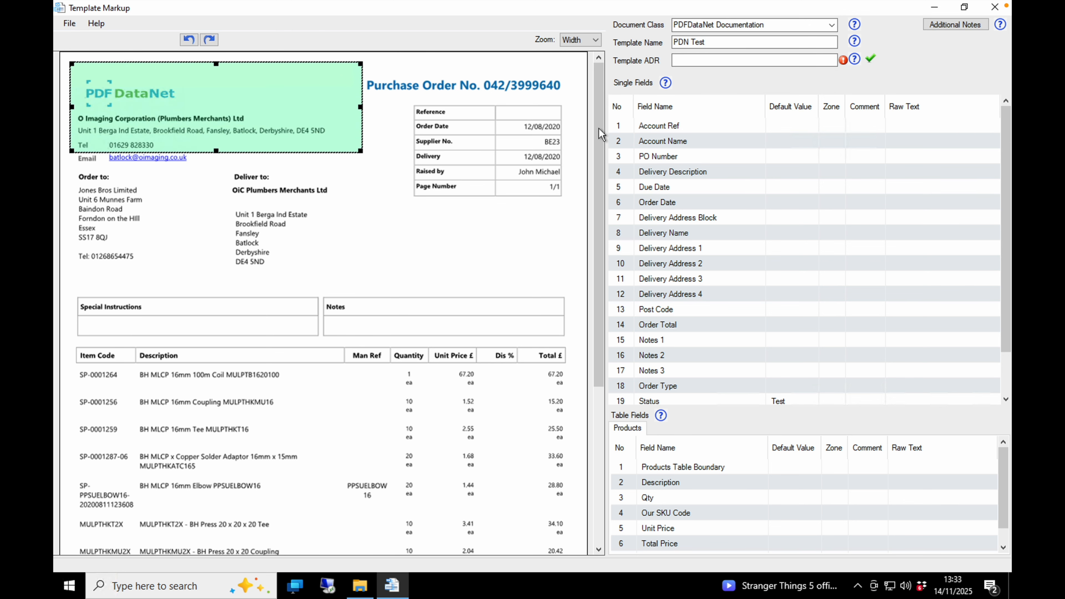
pyautogui.write('O Imaging Coporationr')
pyautogui.click(780, 141)
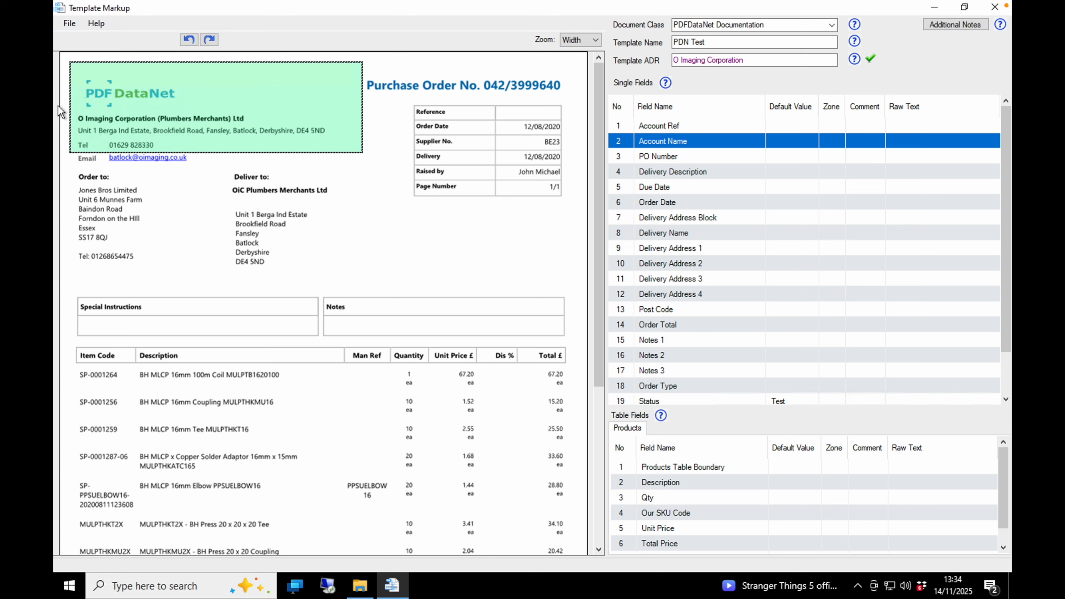
pyautogui.click(206, 107)
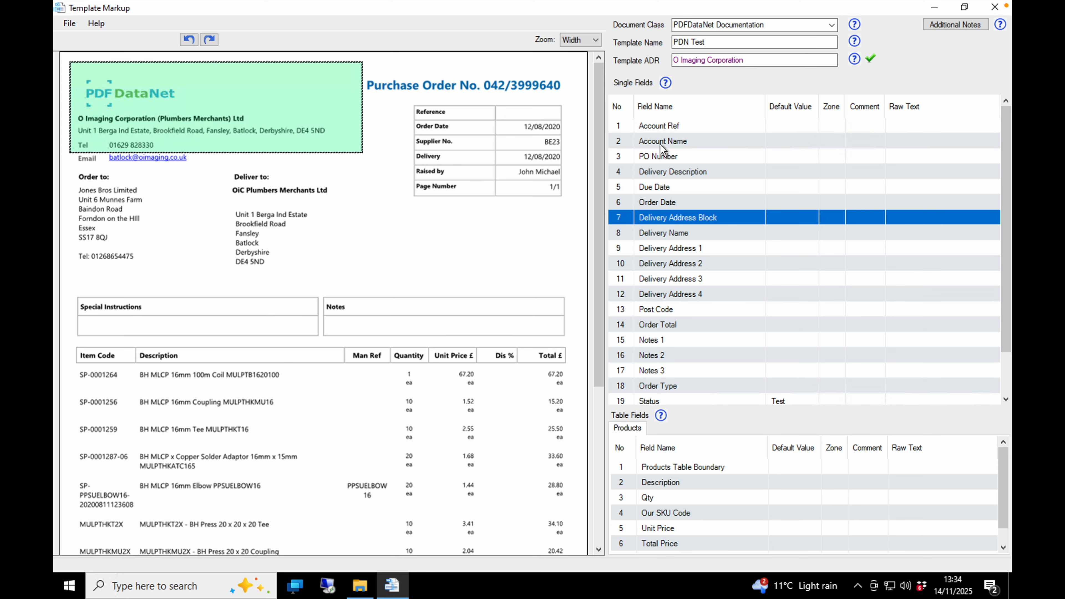
# - Read the single-field columns documentation through to the end and close it
pyautogui.click(666, 83)
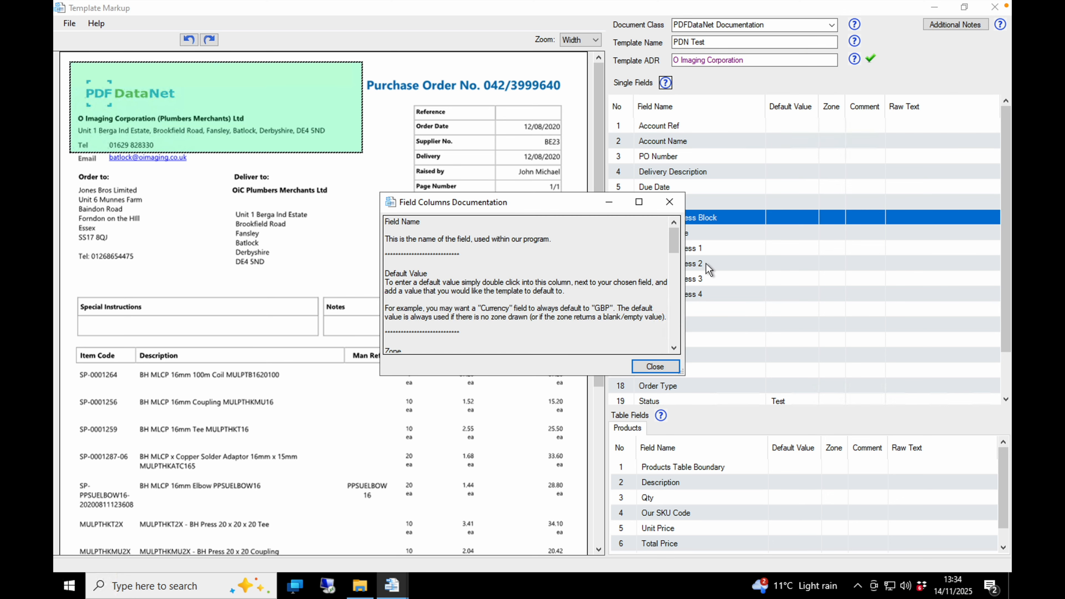
pyautogui.click(679, 248)
pyautogui.moveTo(680, 249); pyautogui.dragTo(675, 341)
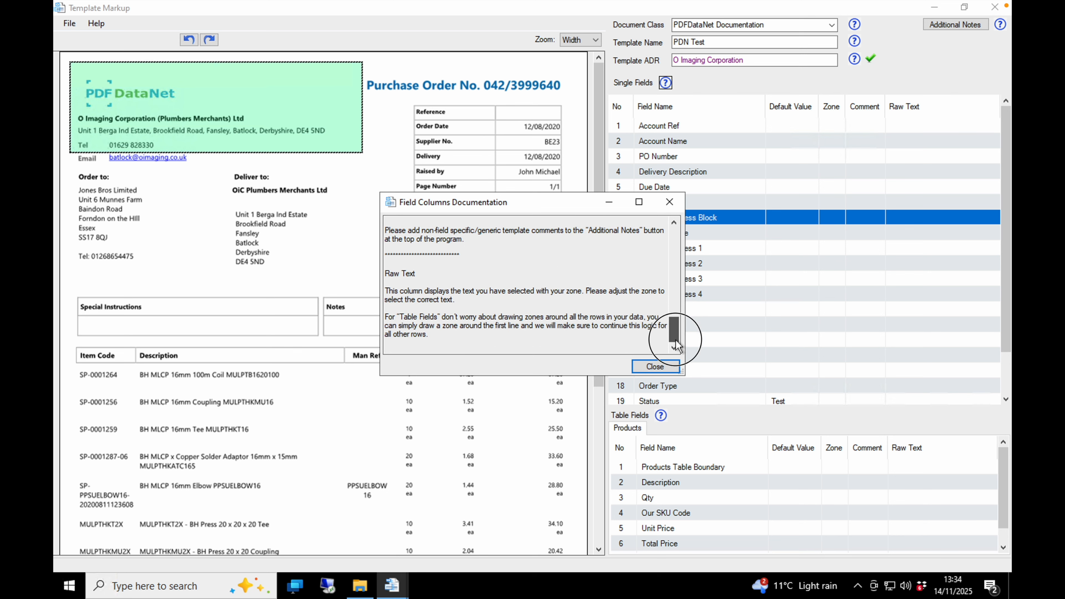
pyautogui.click(670, 203)
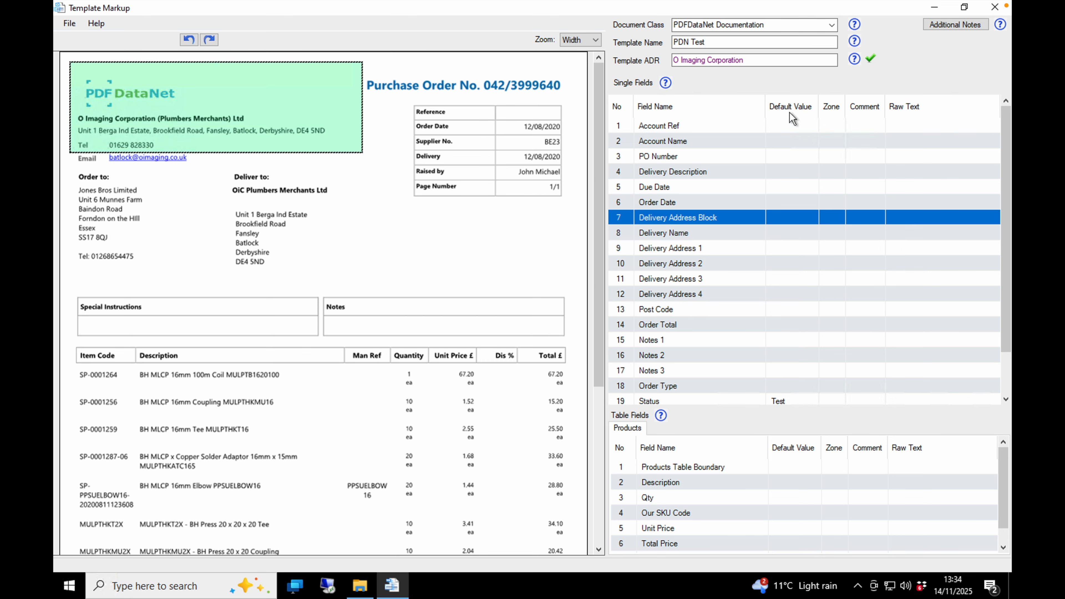
# - Enter the customer's account reference as the default value of the Account Ref field
pyautogui.click(788, 127)
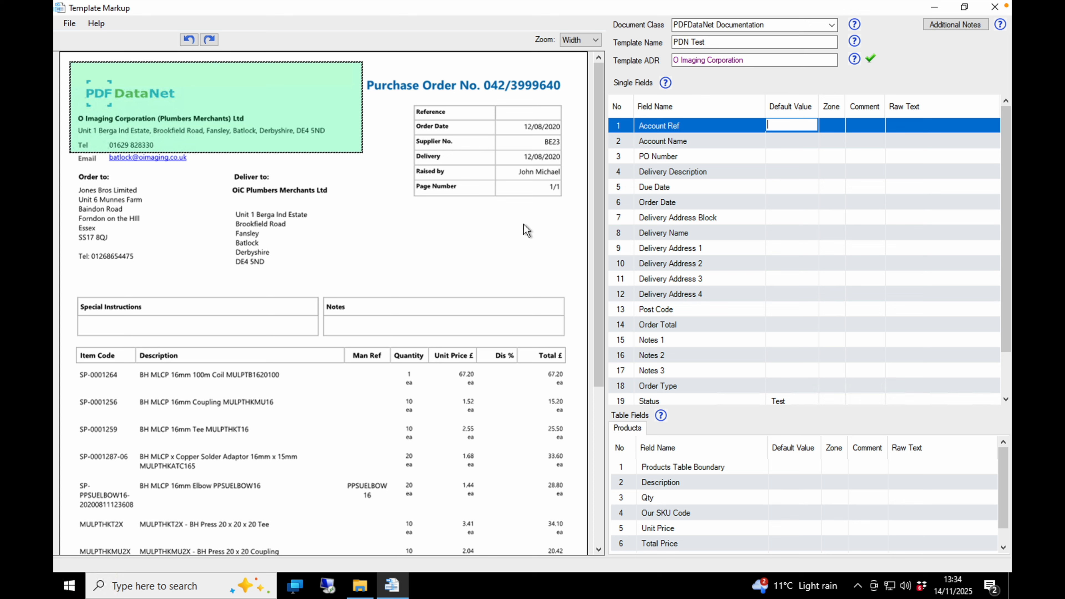
pyautogui.write('ABC001')
pyautogui.press('Return')
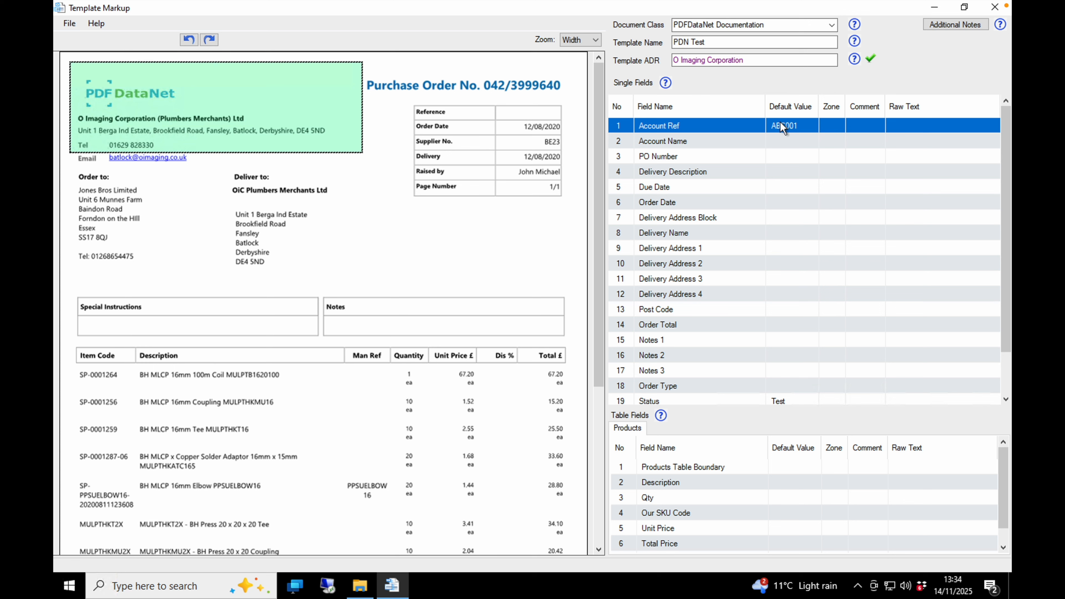
pyautogui.press('Down')
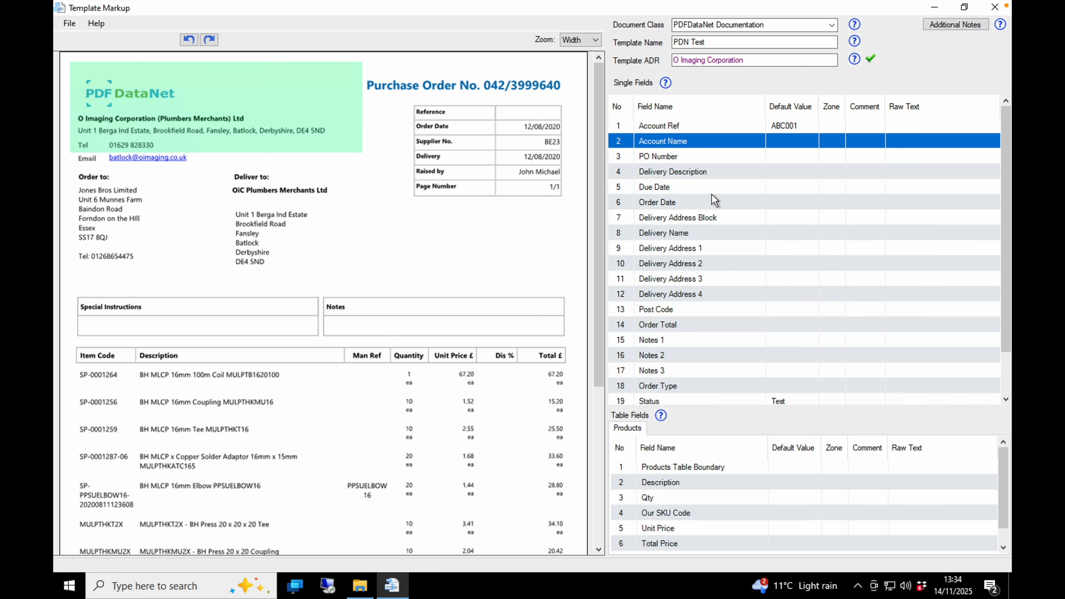
# - Draw a zone around the order date value, assign it to the Order Date single field, and fine-tune the zone's edges
pyautogui.click(690, 204)
pyautogui.moveTo(496, 121); pyautogui.dragTo(563, 134)
pyautogui.rightClick(534, 128)
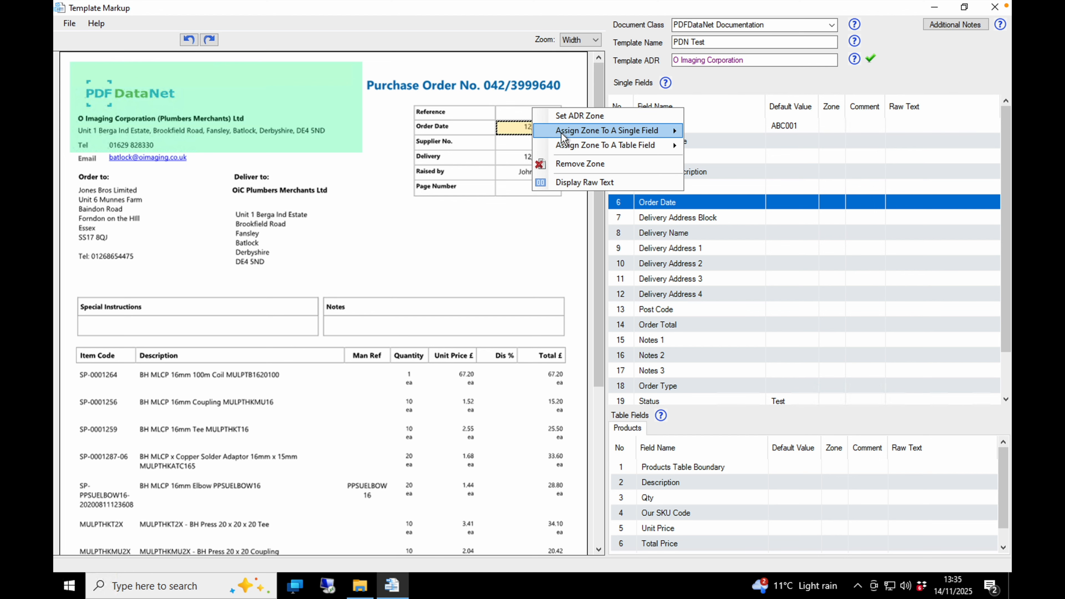
pyautogui.moveTo(637, 130)
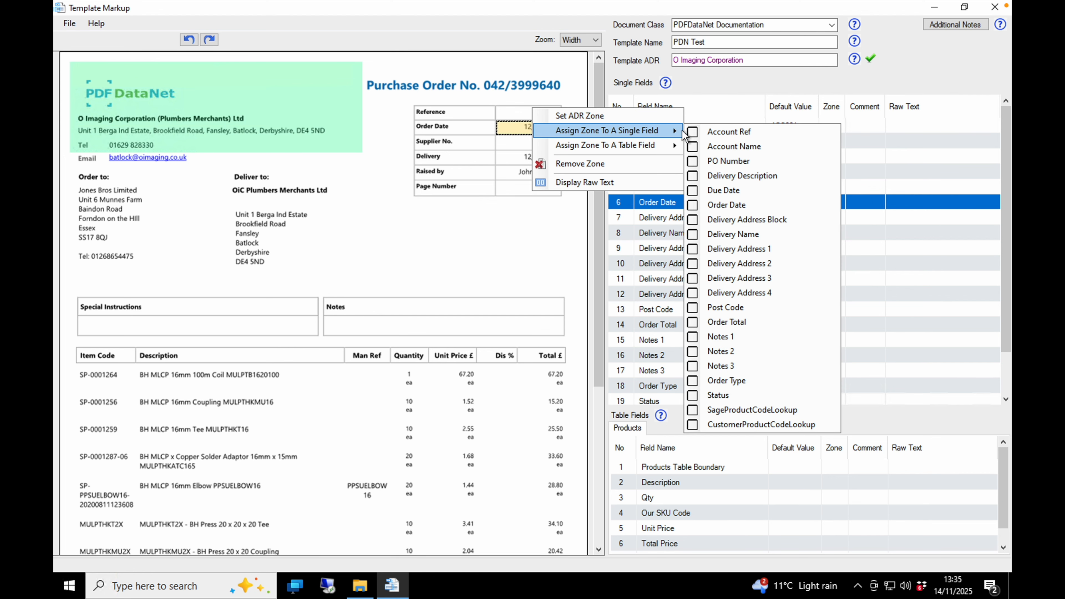
pyautogui.click(733, 206)
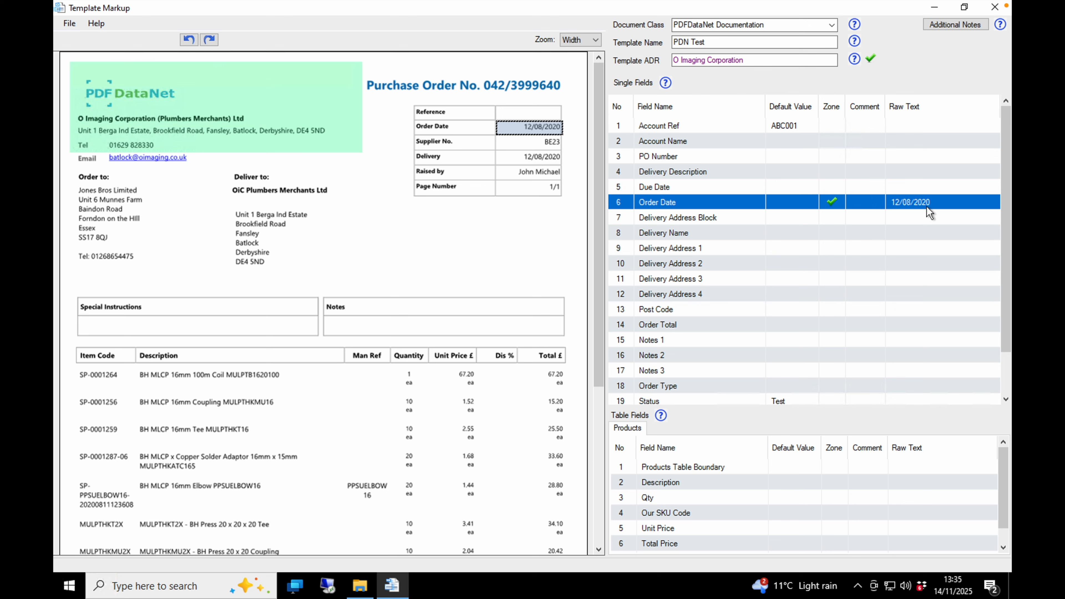
pyautogui.moveTo(523, 127); pyautogui.dragTo(547, 125)
pyautogui.click(547, 169)
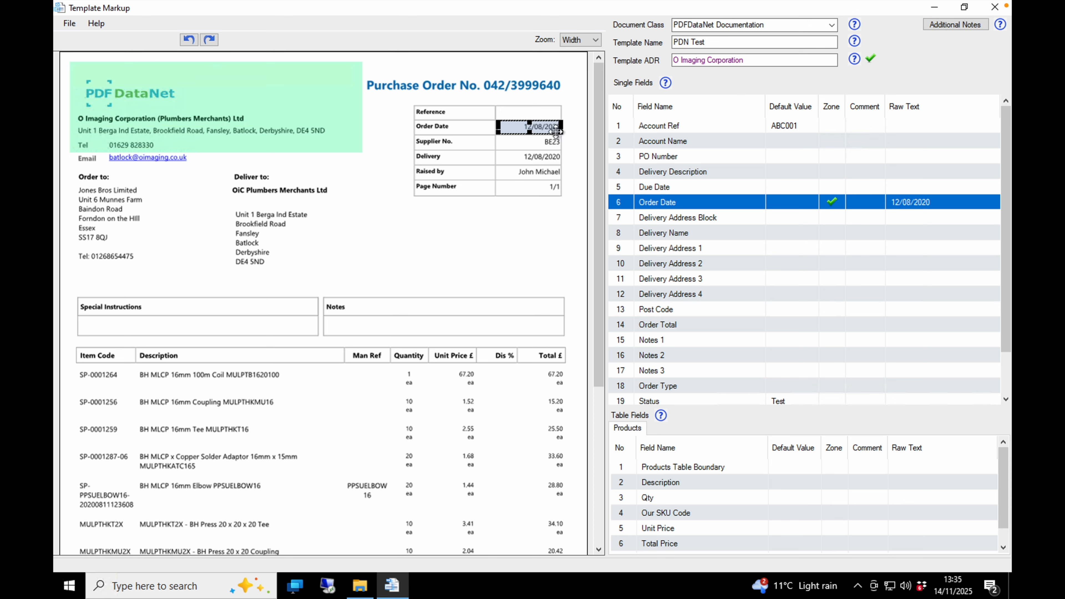
pyautogui.click(684, 205)
# - Draw a zone around the full delivery address block and assign it to the Delivery Address 1 single field
pyautogui.moveTo(227, 199)
pyautogui.mouseDown()
pyautogui.moveTo(314, 256)
pyautogui.moveTo(319, 270)
pyautogui.mouseUp()
pyautogui.rightClick(297, 200)
pyautogui.moveTo(398, 223)
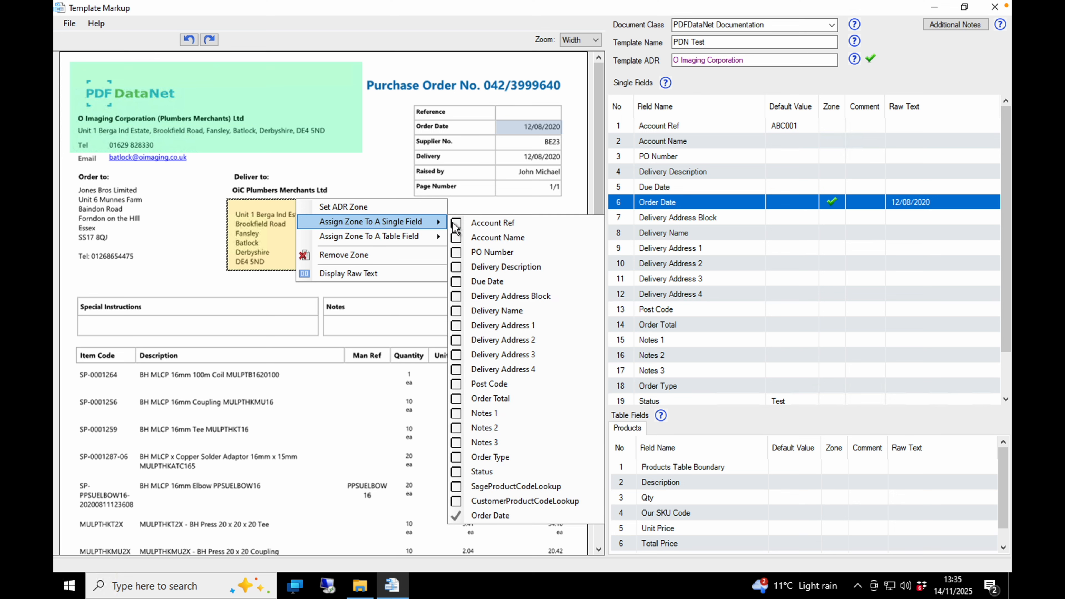
pyautogui.click(534, 327)
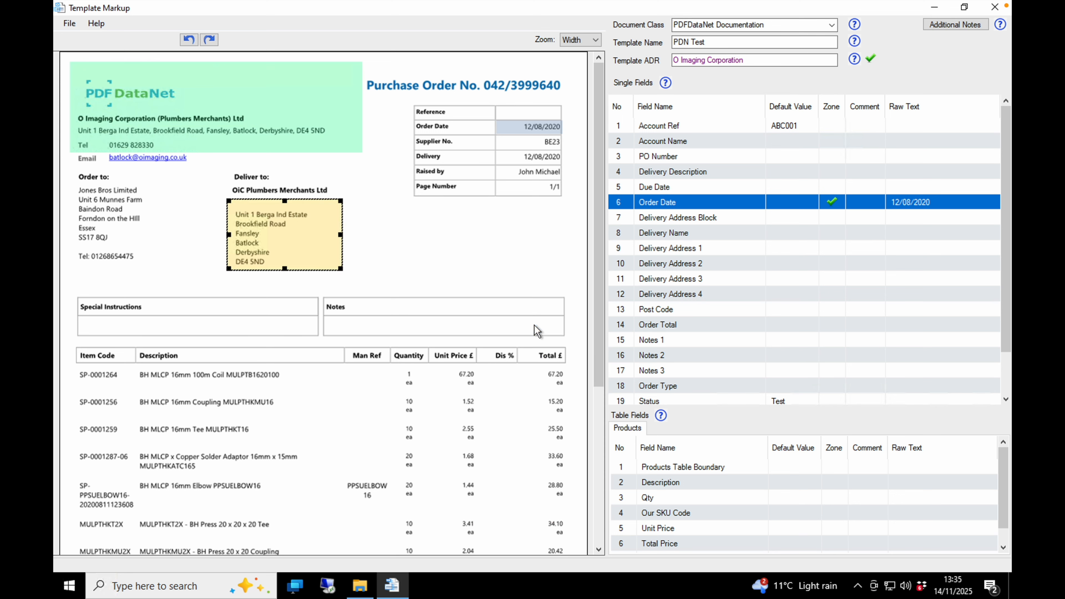
# - View the complete raw text captured for Delivery Address 1 and close it
pyautogui.doubleClick(927, 250)
pyautogui.click(534, 337)
pyautogui.hotkey('ctrl', 'a')
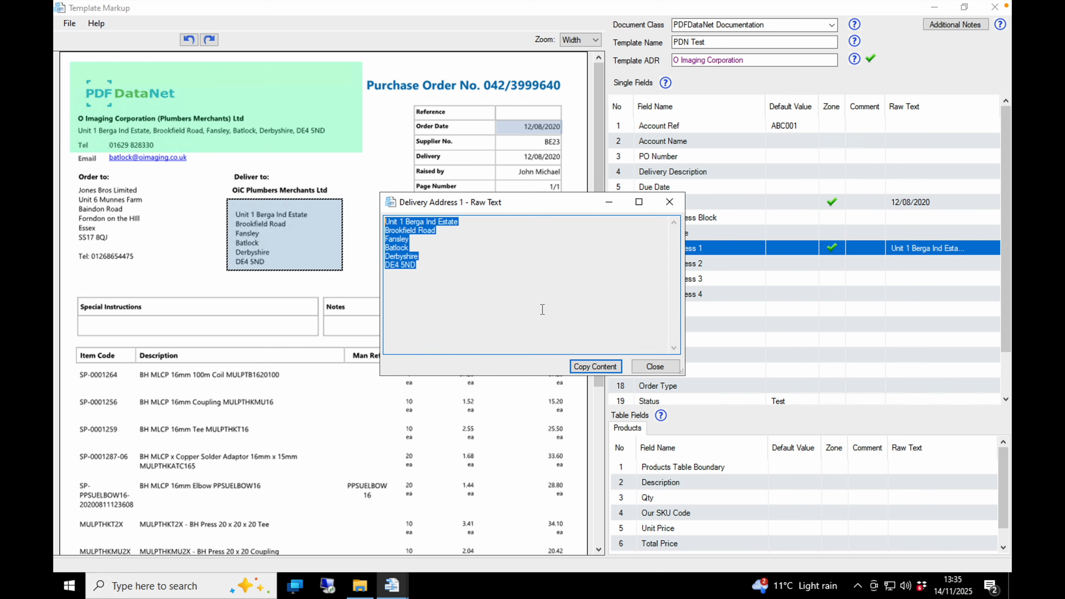
pyautogui.press('Escape')
# - Add and save the comment "Only extract first line" on the Delivery Address 1 field
pyautogui.doubleClick(873, 248)
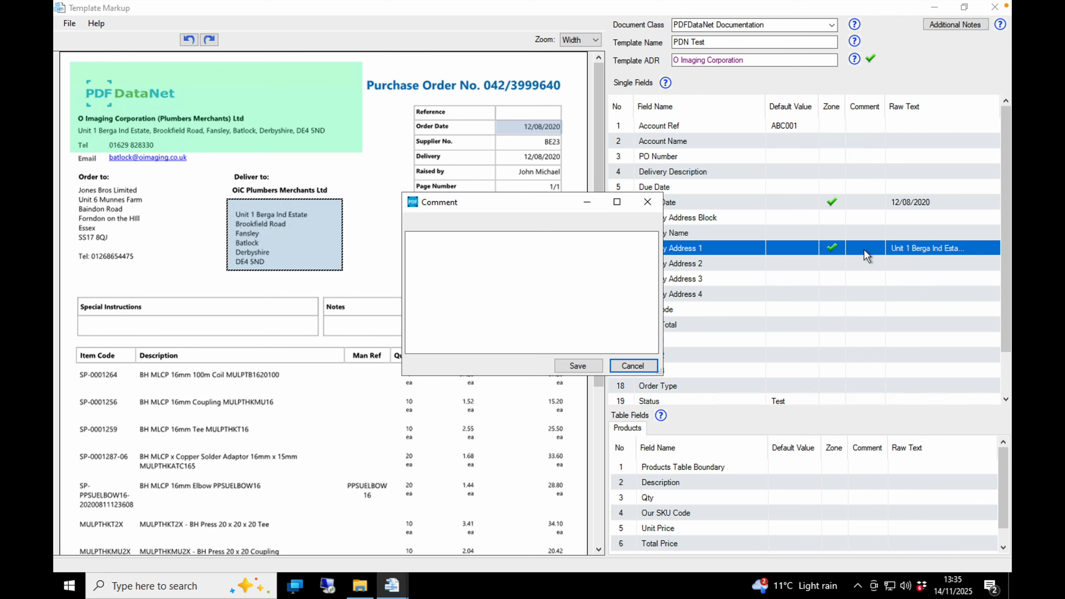
pyautogui.click(505, 284)
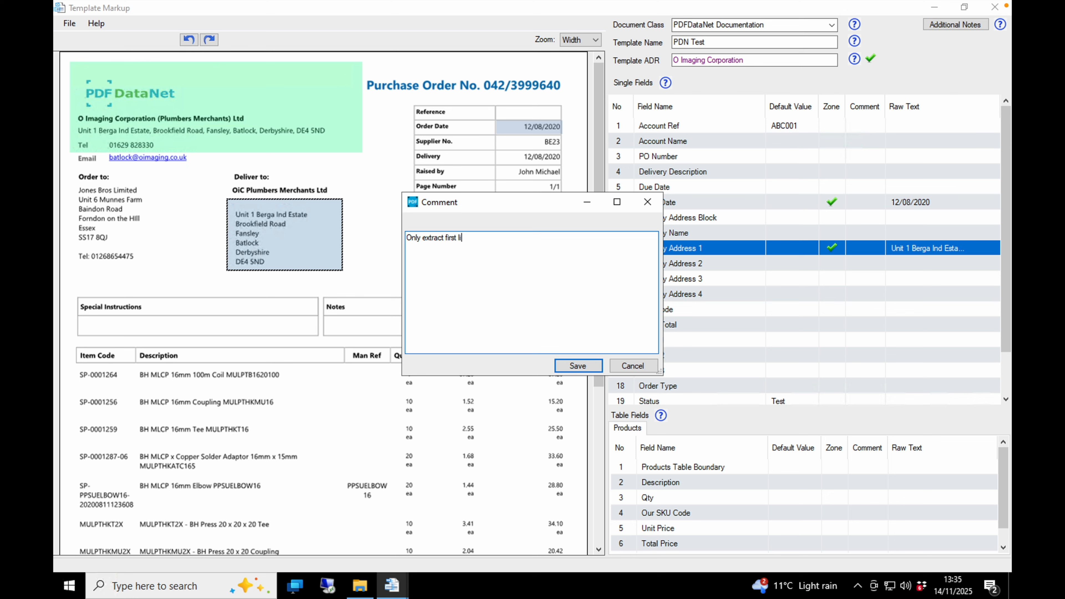
pyautogui.write('Only extract first line')
pyautogui.click(578, 366)
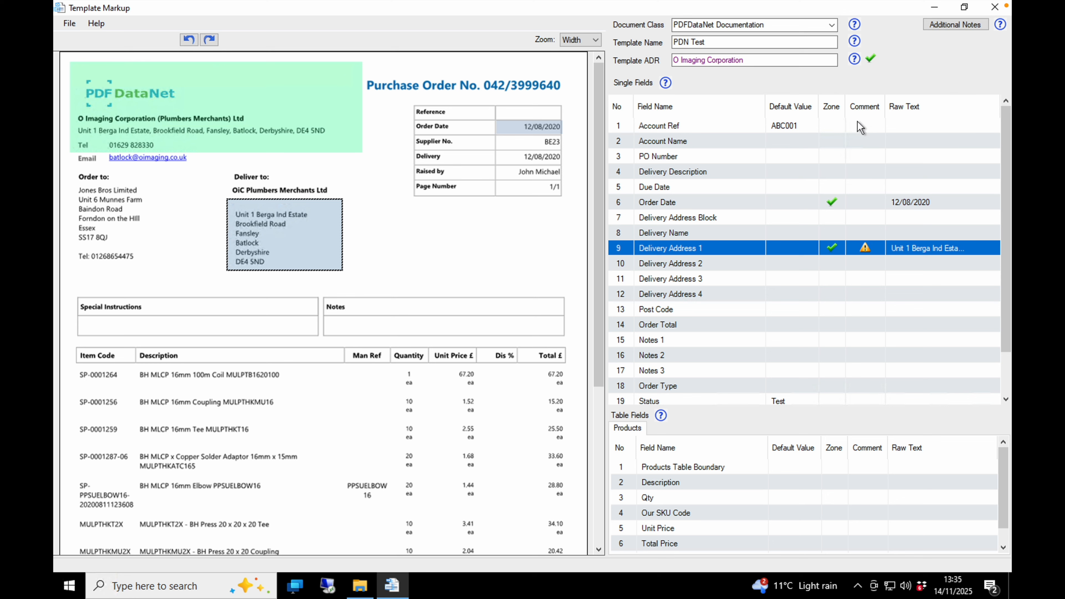
# - Look at the template's Additional Notes comment box and close it without saving
pyautogui.click(978, 26)
pyautogui.click(610, 306)
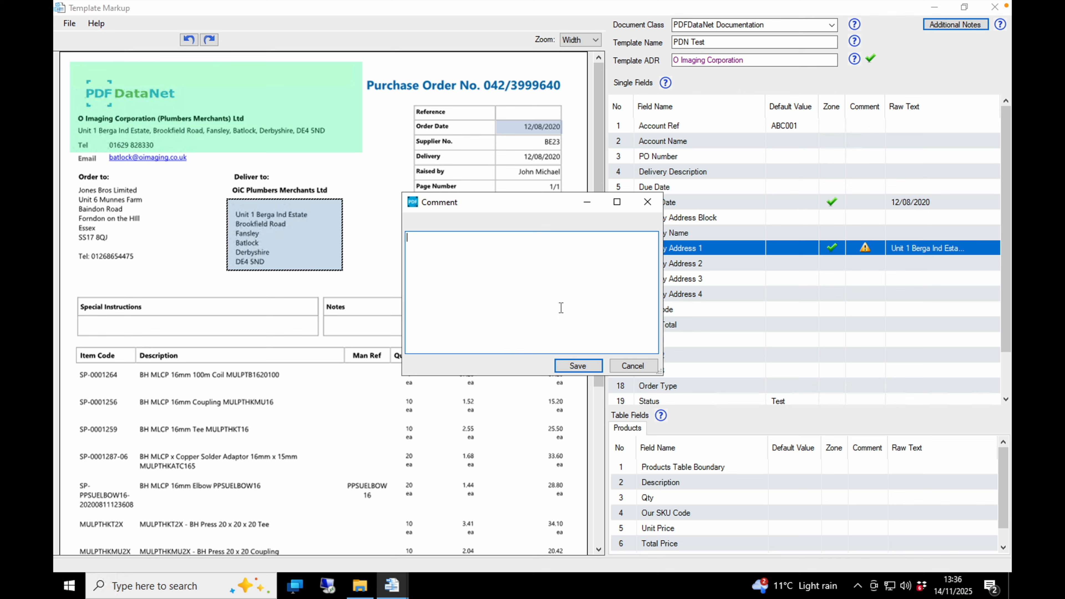
pyautogui.click(633, 366)
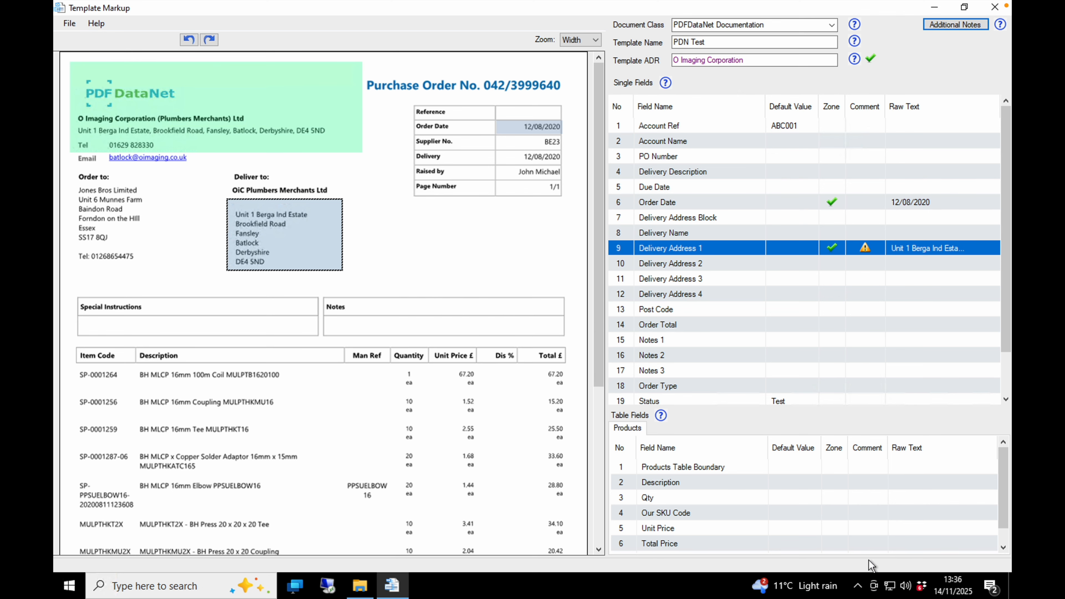
# - Draw a zone around the purchase order number in the page heading and assign it to the PO Number single field
pyautogui.scroll(-1, 177, 232)
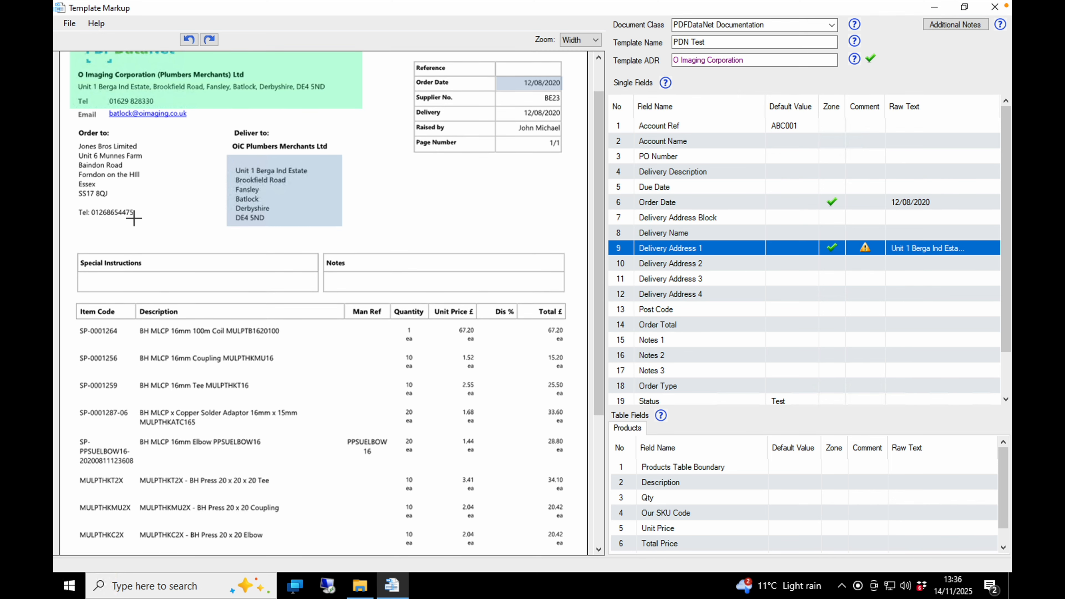
pyautogui.scroll(1, 502, 158)
pyautogui.moveTo(482, 73); pyautogui.dragTo(578, 97)
pyautogui.rightClick(552, 73)
pyautogui.moveTo(630, 91)
pyautogui.click(767, 122)
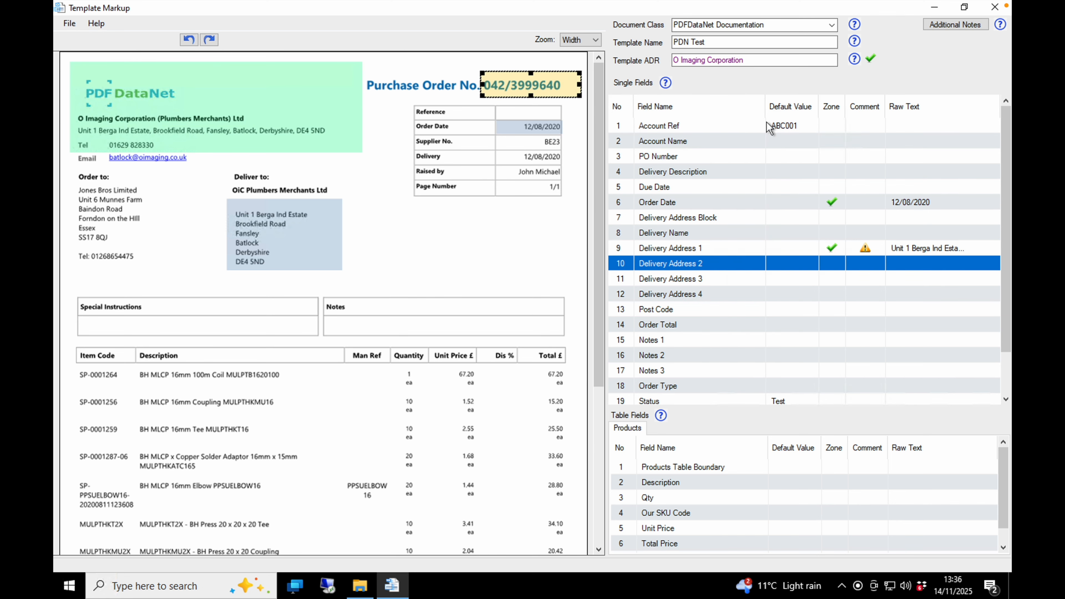
# - Enlarge the Table Fields list and draw a zone over all product descriptions in the order table
pyautogui.scroll(-5, 738, 268)
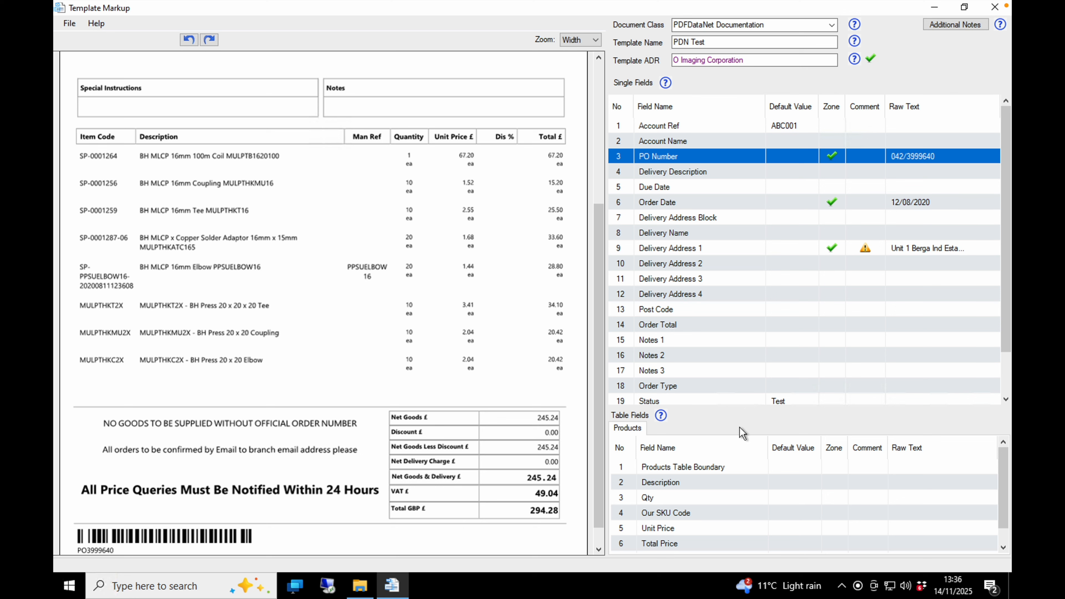
pyautogui.moveTo(723, 409); pyautogui.dragTo(737, 245)
pyautogui.moveTo(136, 143)
pyautogui.mouseDown()
pyautogui.moveTo(190, 381)
pyautogui.moveTo(353, 400)
pyautogui.mouseUp()
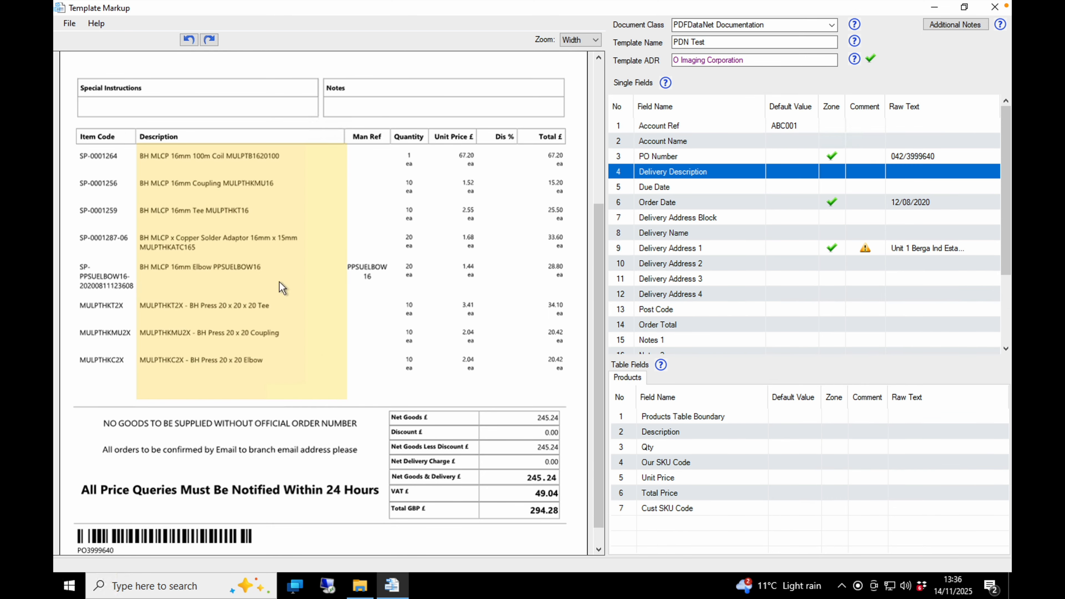
# - Shrink the description zone to the first product line and assign it to the Description field of the Products table
pyautogui.click(229, 332)
pyautogui.moveTo(347, 399); pyautogui.dragTo(305, 166)
pyautogui.rightClick(307, 166)
pyautogui.moveTo(352, 179)
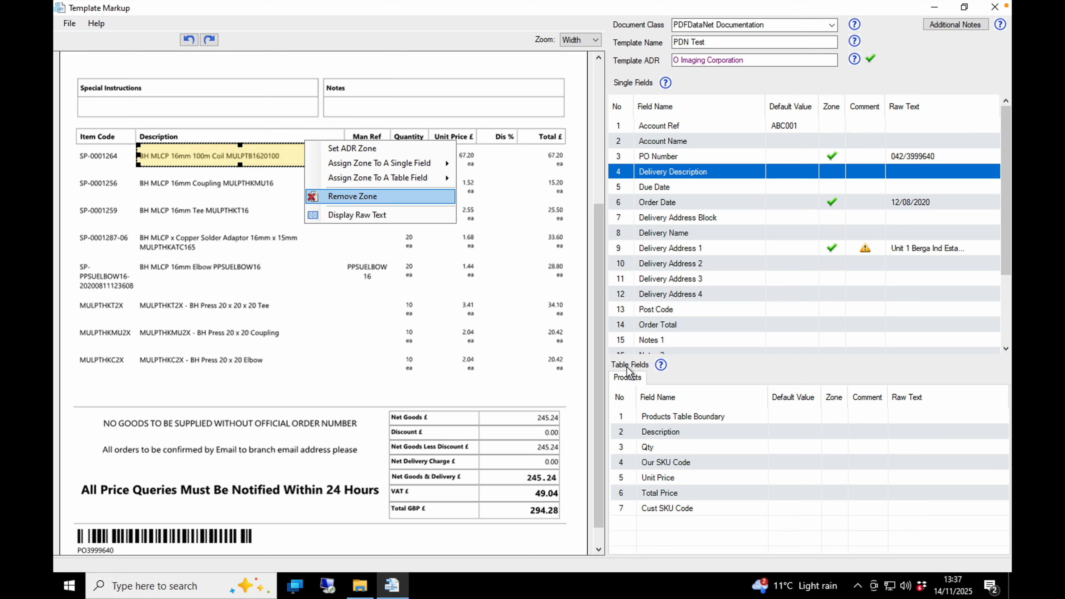
pyautogui.moveTo(478, 180)
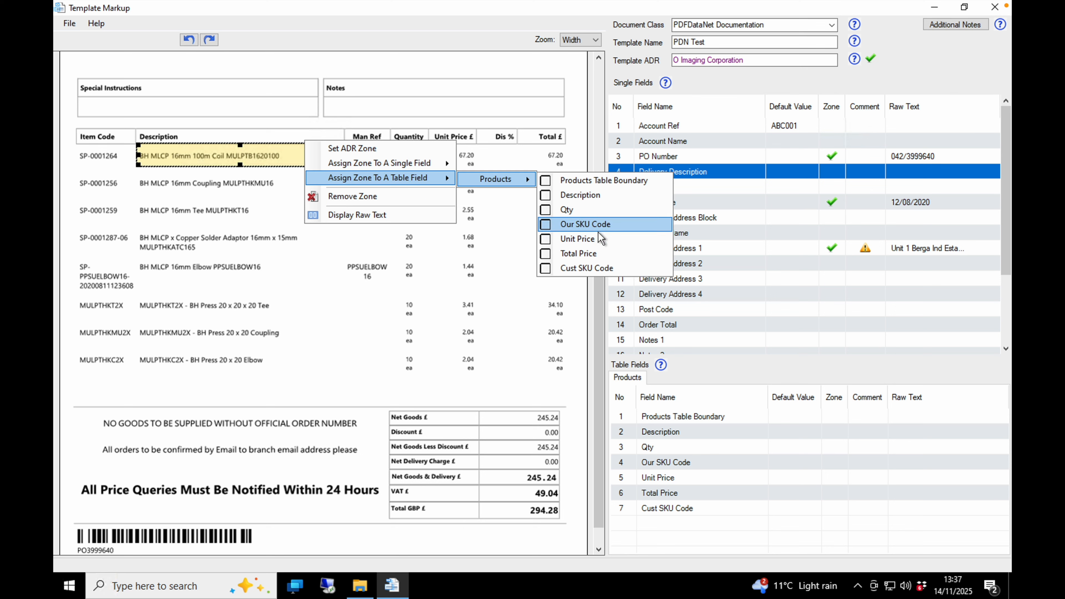
pyautogui.click(591, 196)
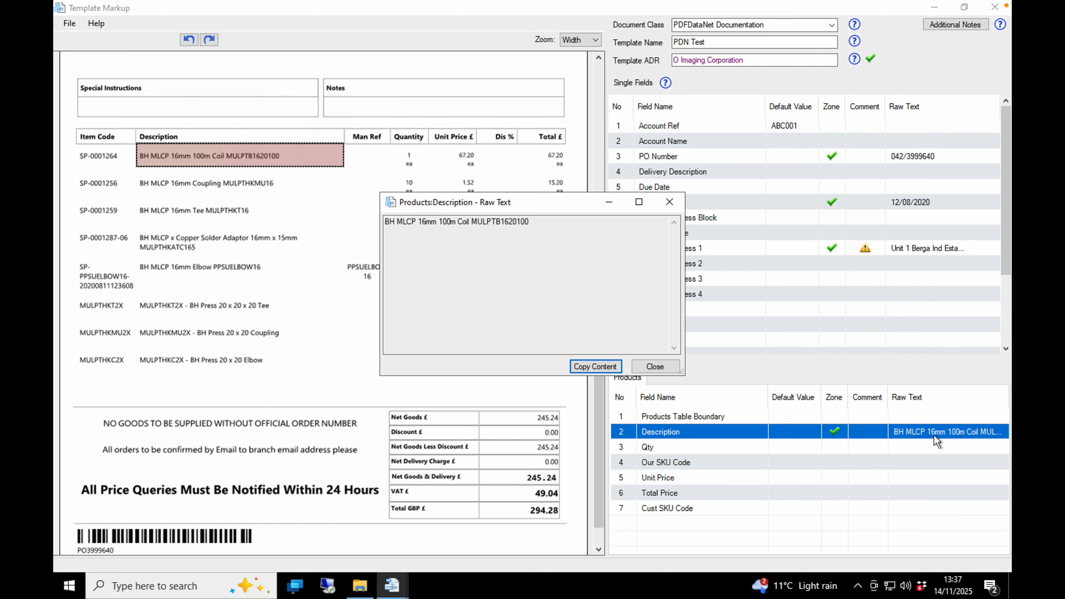
# - Close the raw text view of the Description table field and select the Our SKU Code field
pyautogui.click(670, 202)
pyautogui.click(772, 417)
pyautogui.click(783, 462)
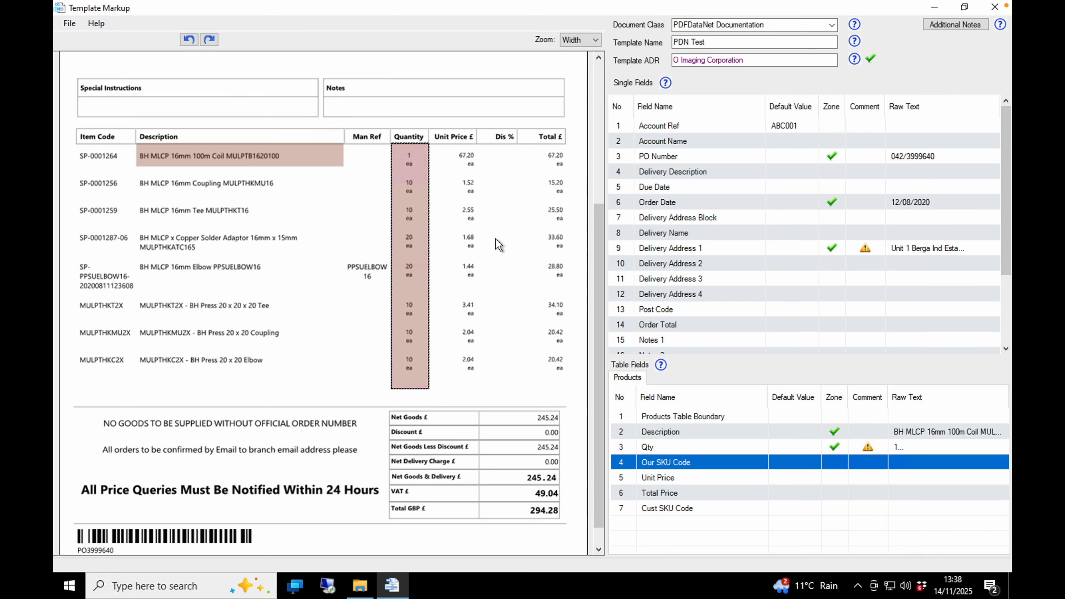
# - Export the PDN Test markup file to the Desktop as TemplateMarkup_202511141339.zip
pyautogui.scroll(5, 498, 245)
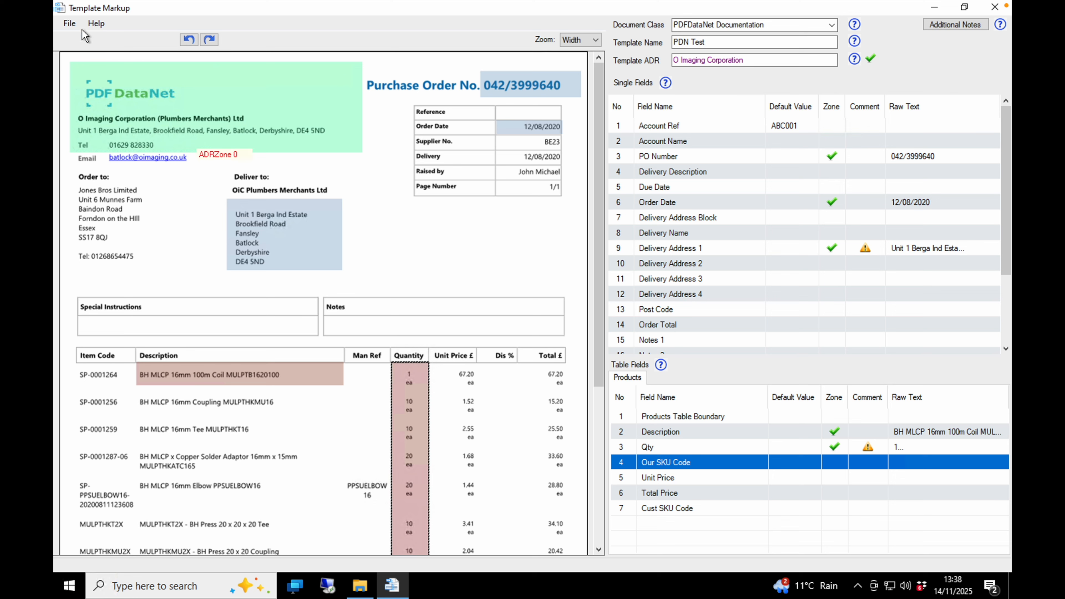
pyautogui.click(69, 24)
pyautogui.click(69, 24)
pyautogui.click(70, 23)
pyautogui.moveTo(85, 60)
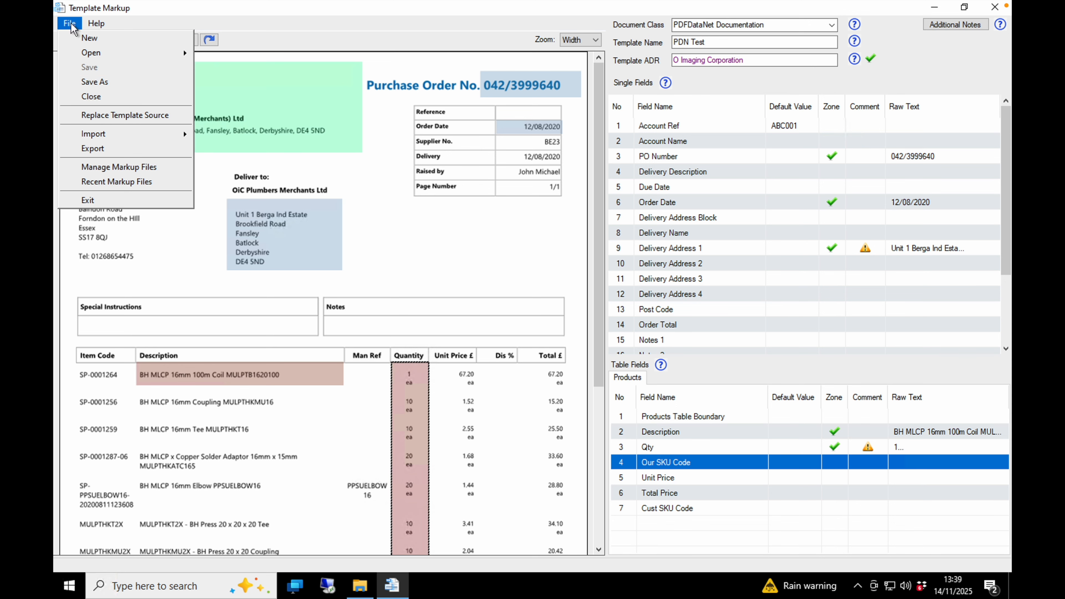
pyautogui.click(92, 148)
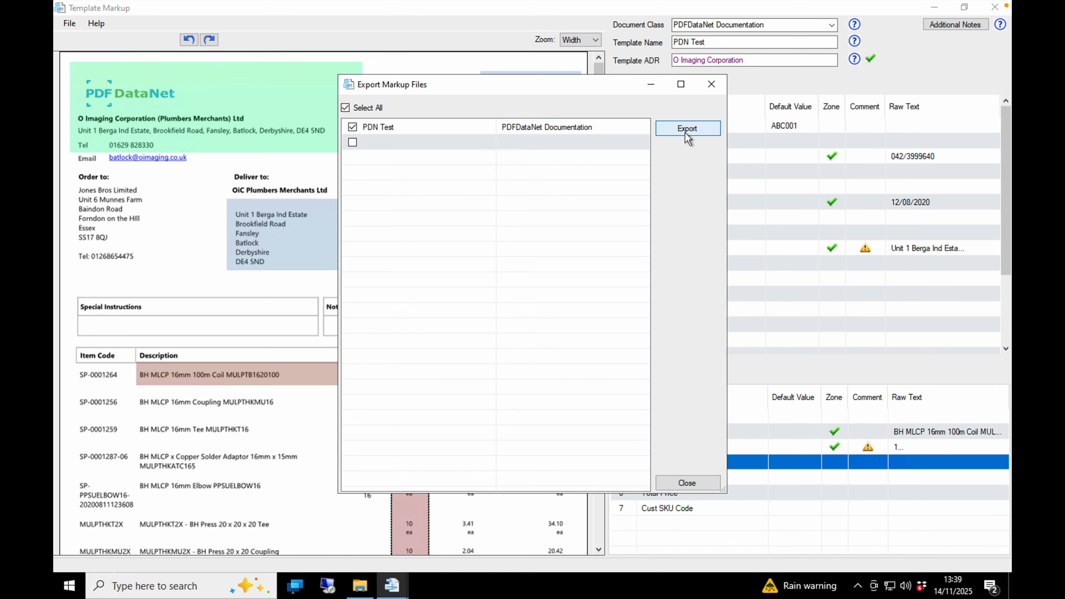
pyautogui.click(693, 132)
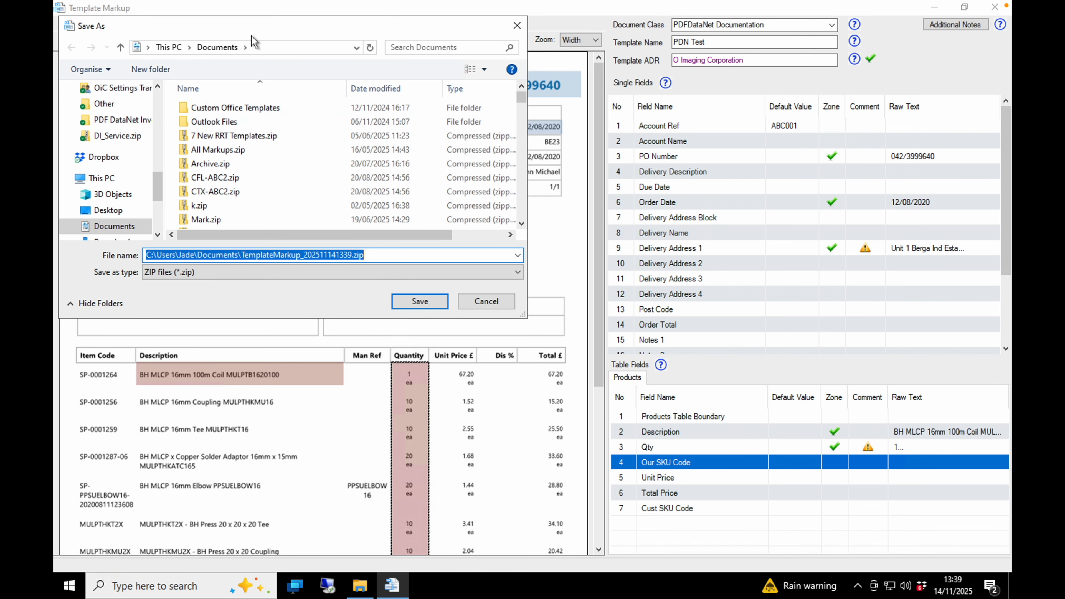
pyautogui.click(108, 211)
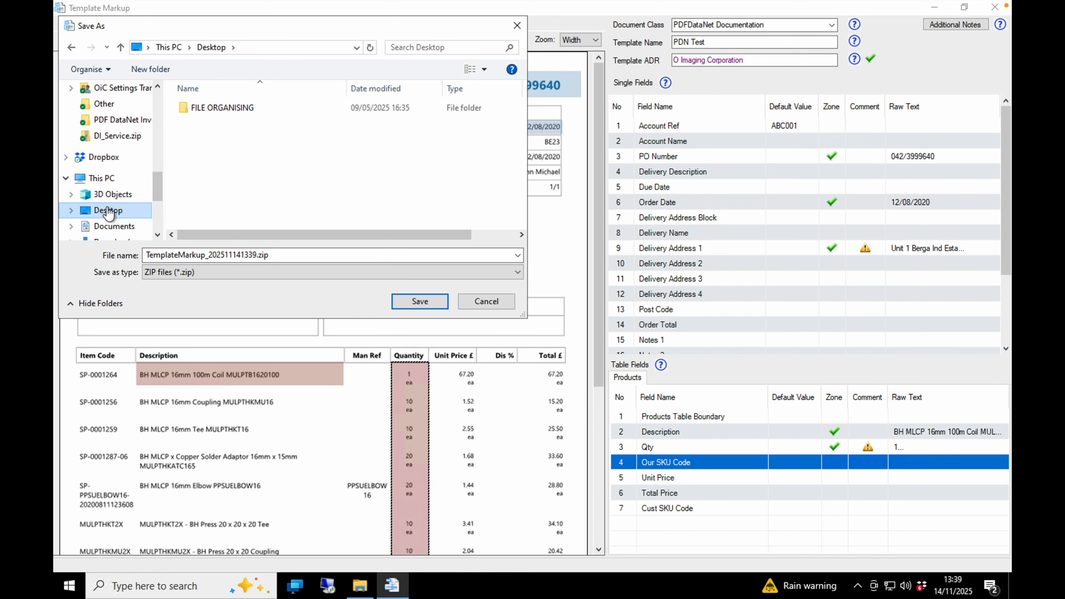
pyautogui.doubleClick(254, 255)
pyautogui.click(432, 303)
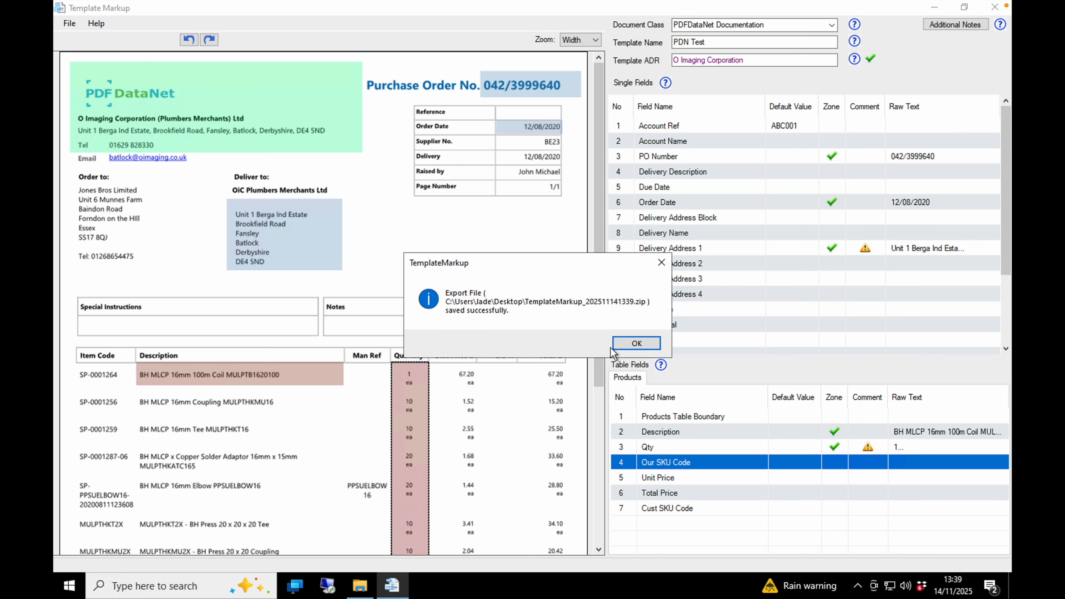
pyautogui.click(636, 343)
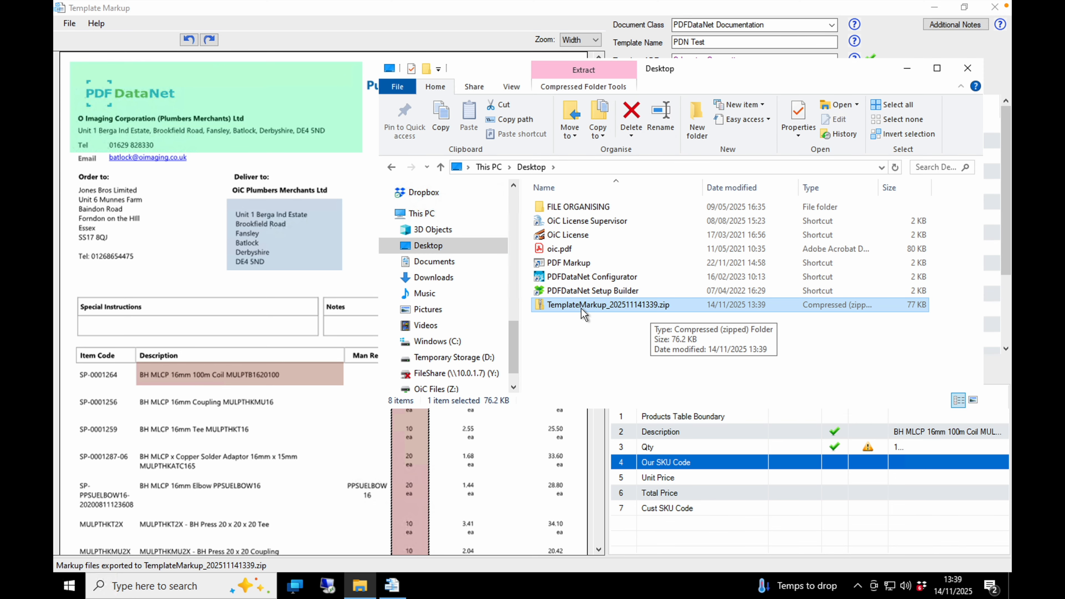
# - Select all managed markup files, including PDN Test, delete them and close the Manage Markup Files dialog
pyautogui.click(69, 24)
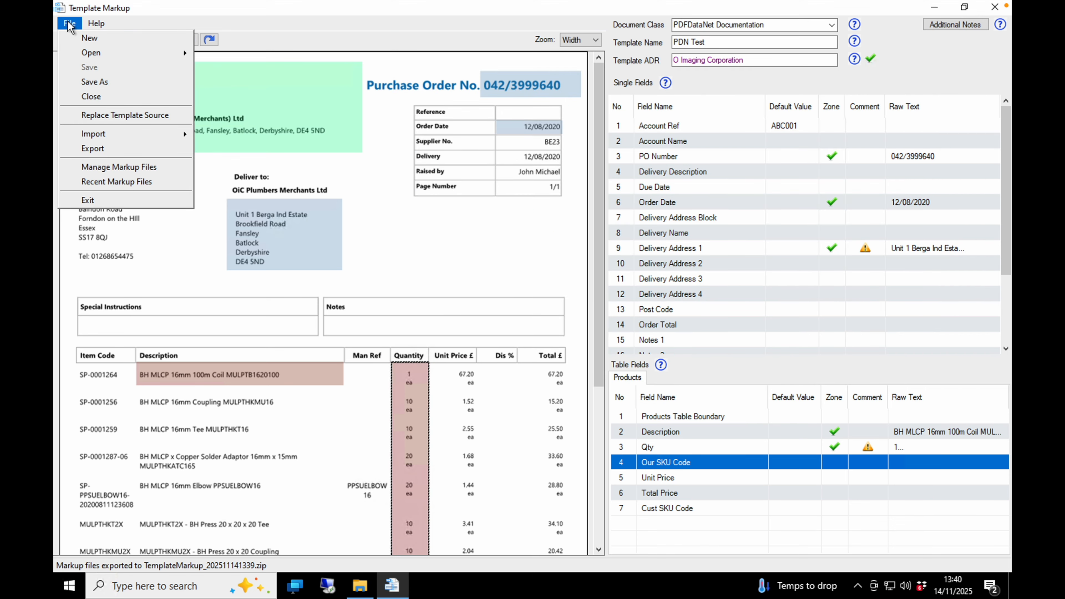
pyautogui.click(111, 170)
pyautogui.click(351, 126)
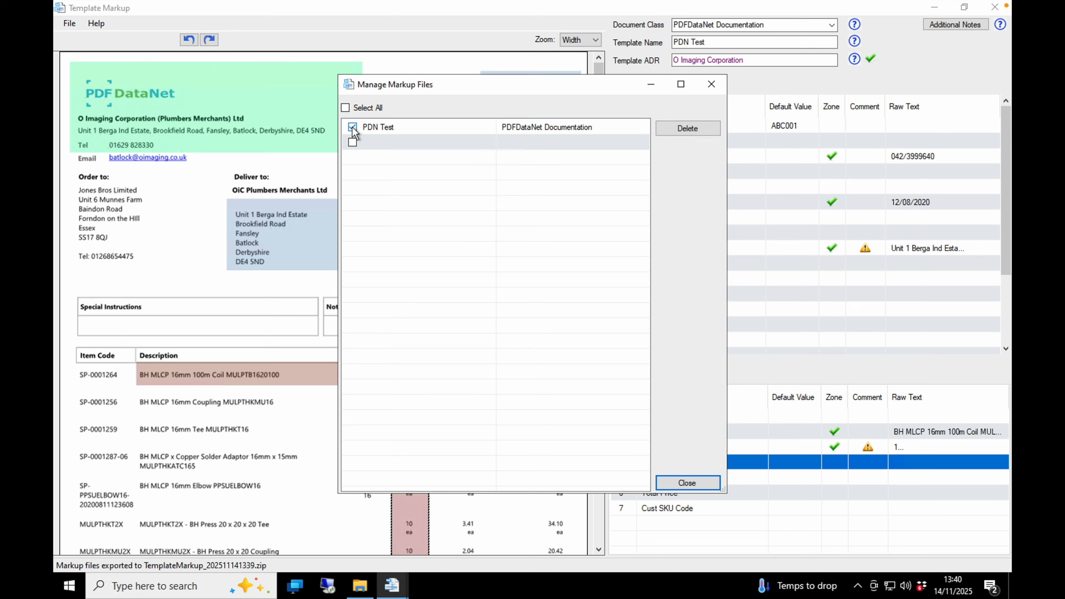
pyautogui.click(344, 109)
pyautogui.click(688, 131)
pyautogui.click(690, 482)
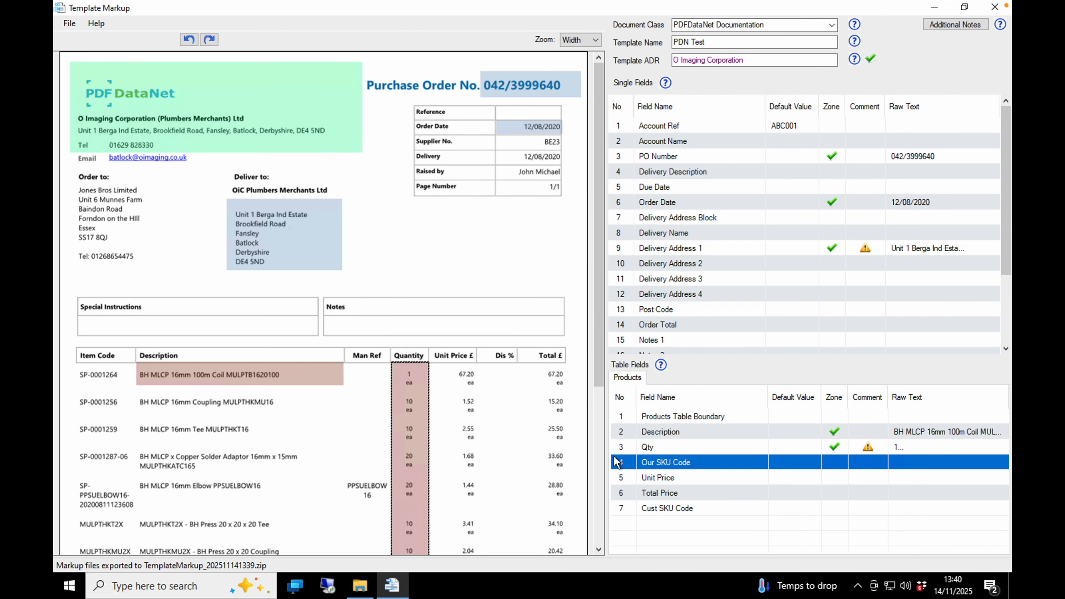
# - Import the PDN Test markup file from TemplateMarkup_202511141339.zip on the Desktop
pyautogui.click(69, 23)
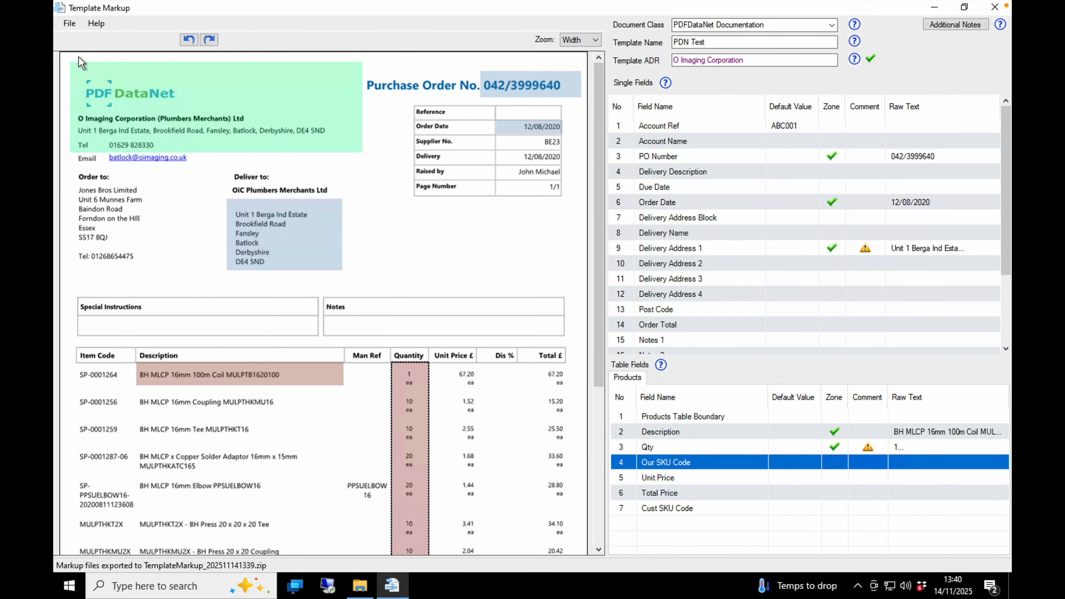
pyautogui.click(69, 23)
pyautogui.click(71, 26)
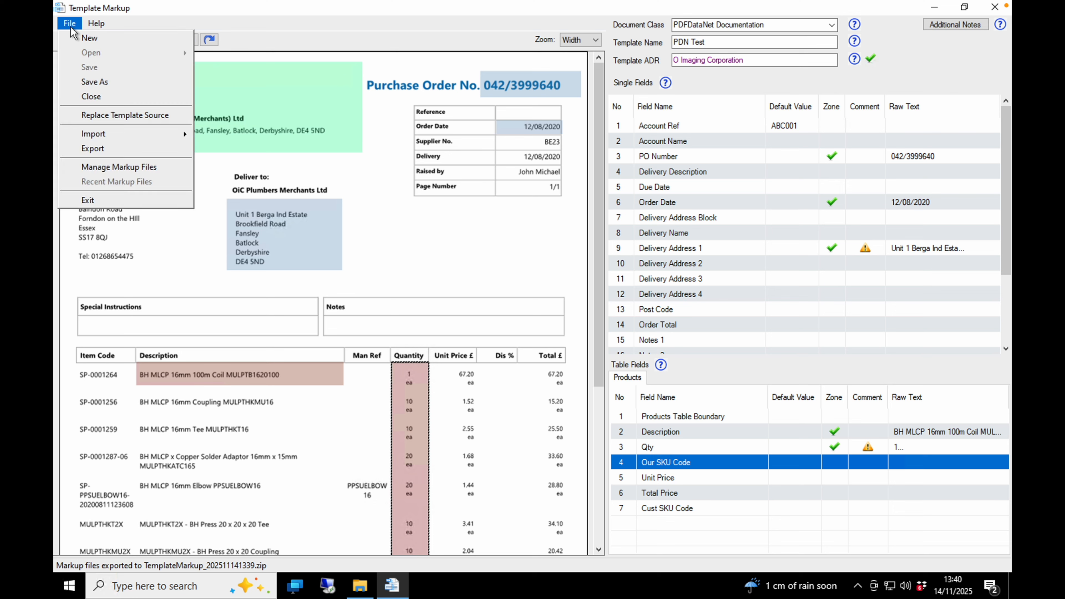
pyautogui.moveTo(94, 136)
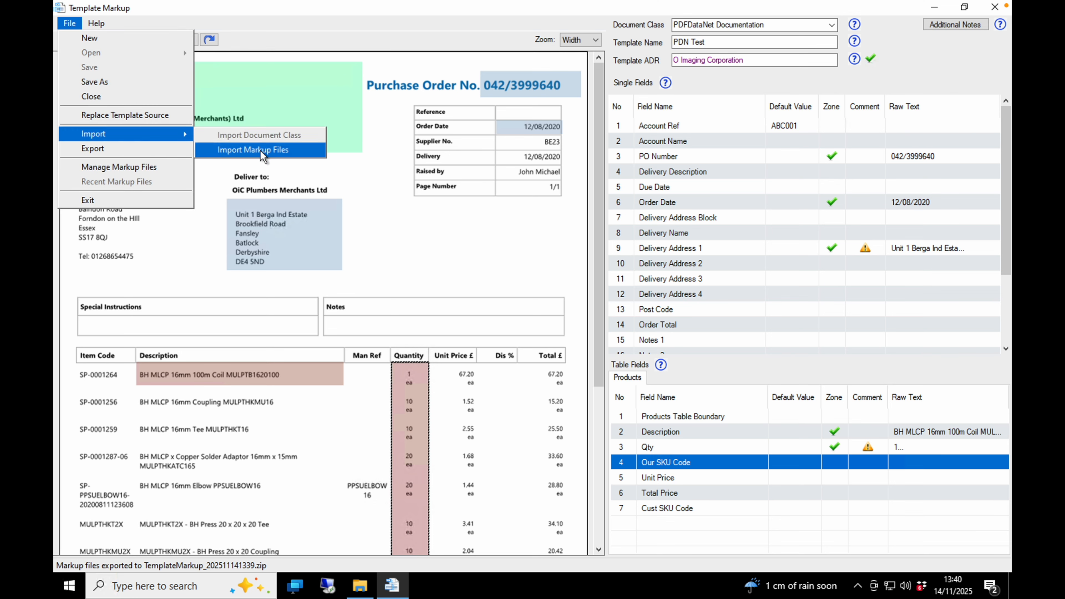
pyautogui.click(270, 153)
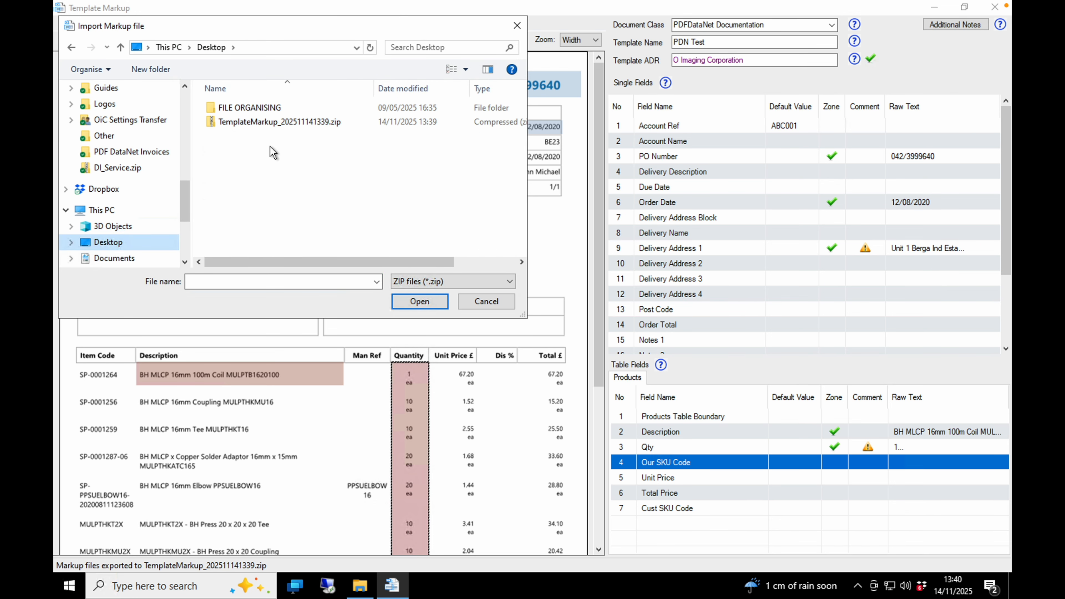
pyautogui.click(268, 122)
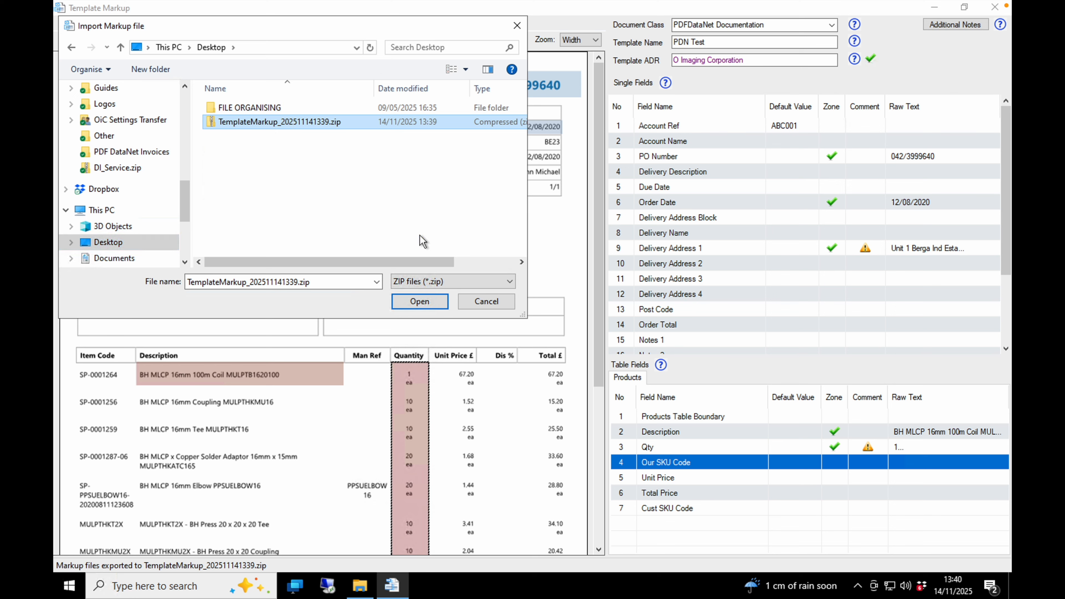
pyautogui.click(421, 302)
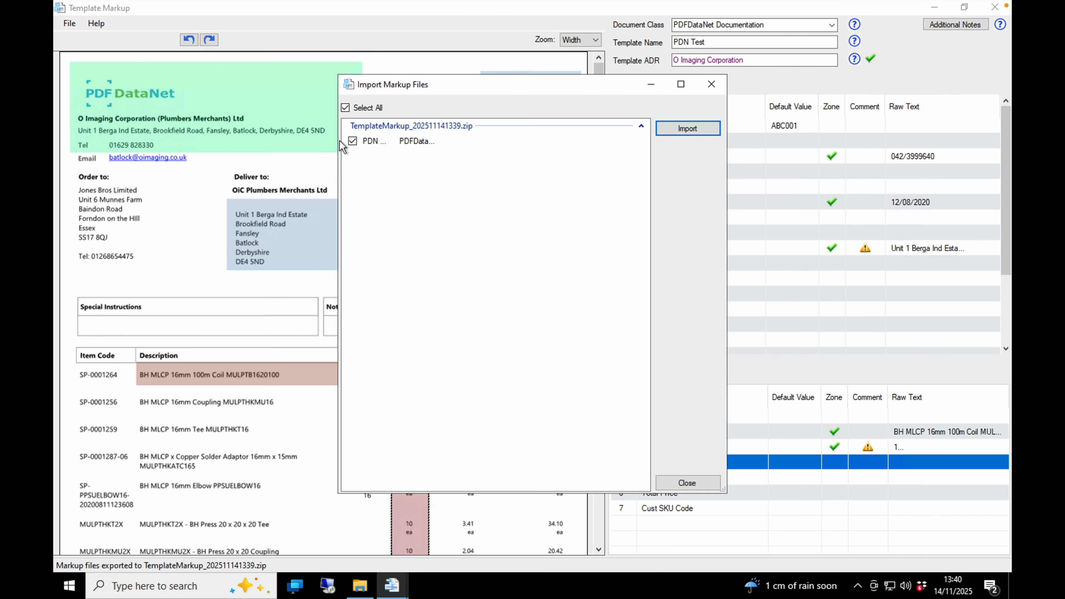
pyautogui.click(685, 129)
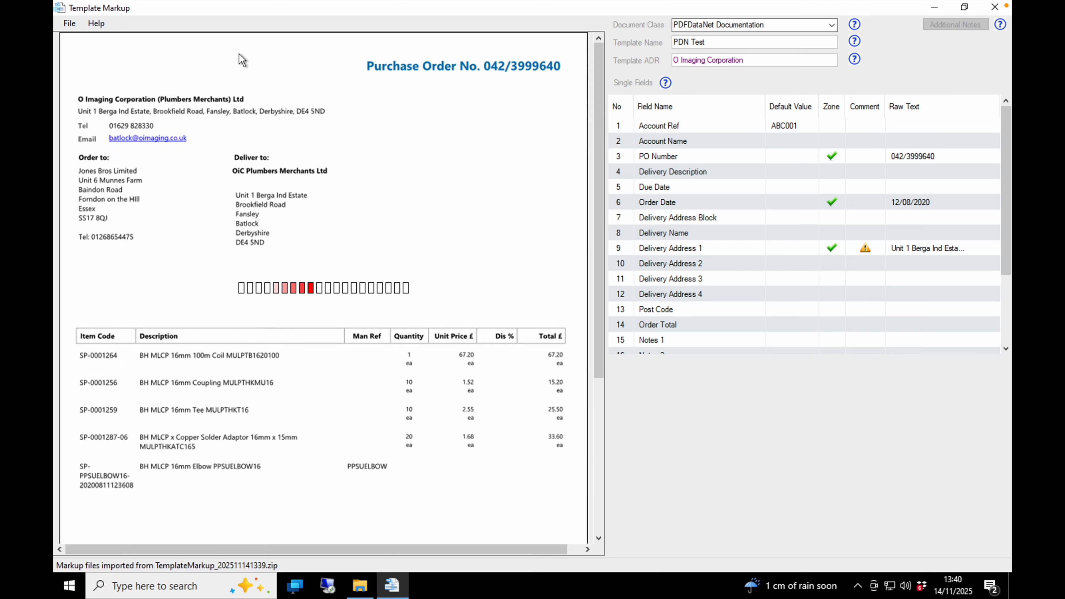
# - Open the Template Markup documentation
pyautogui.click(96, 23)
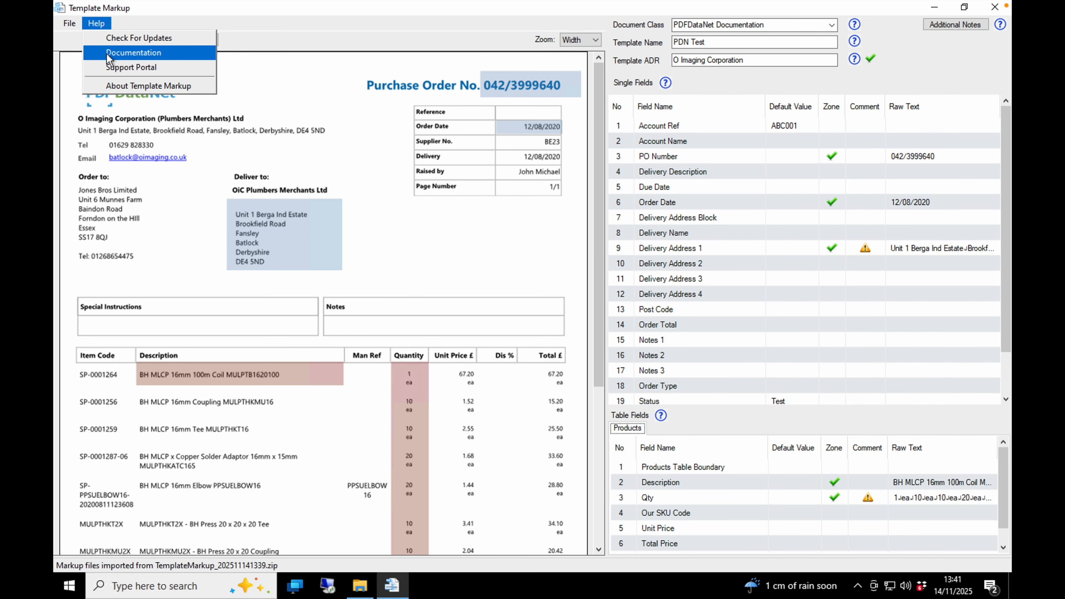